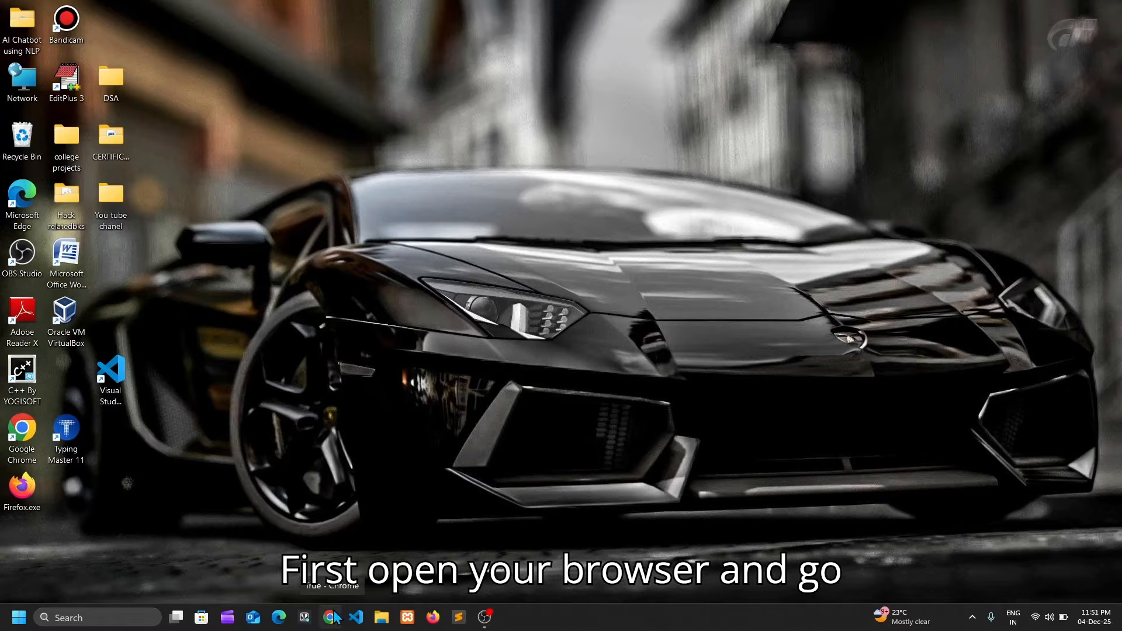
In Chrome, search the web for "python" and download the Python 3.14.1 installer from the python.org downloads page.
click(330, 617)
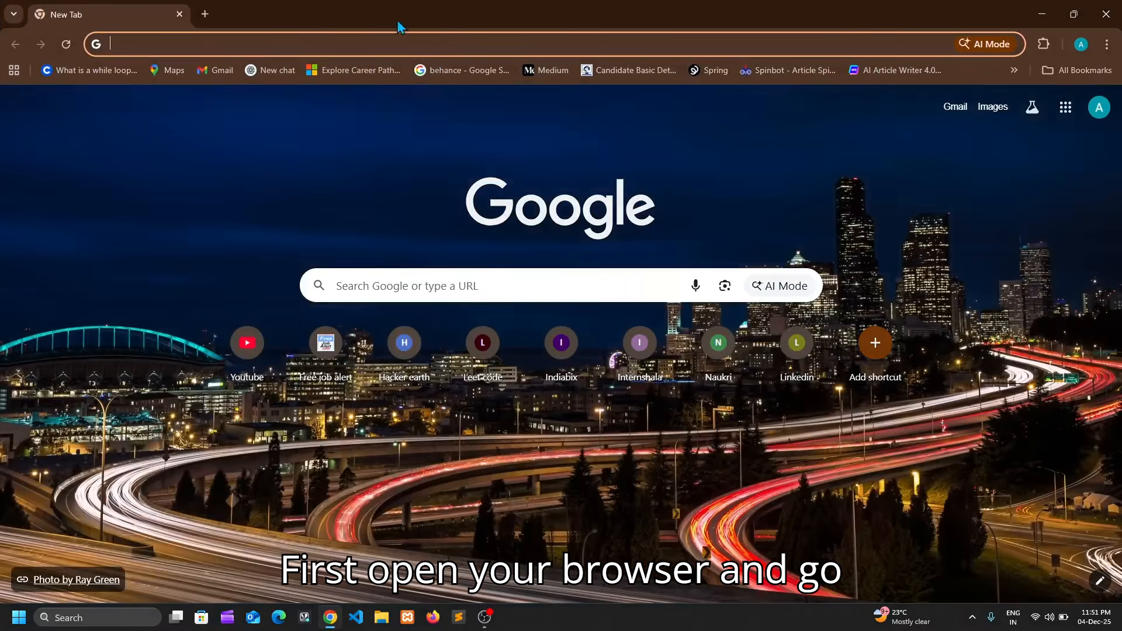
click(387, 43)
text(python)
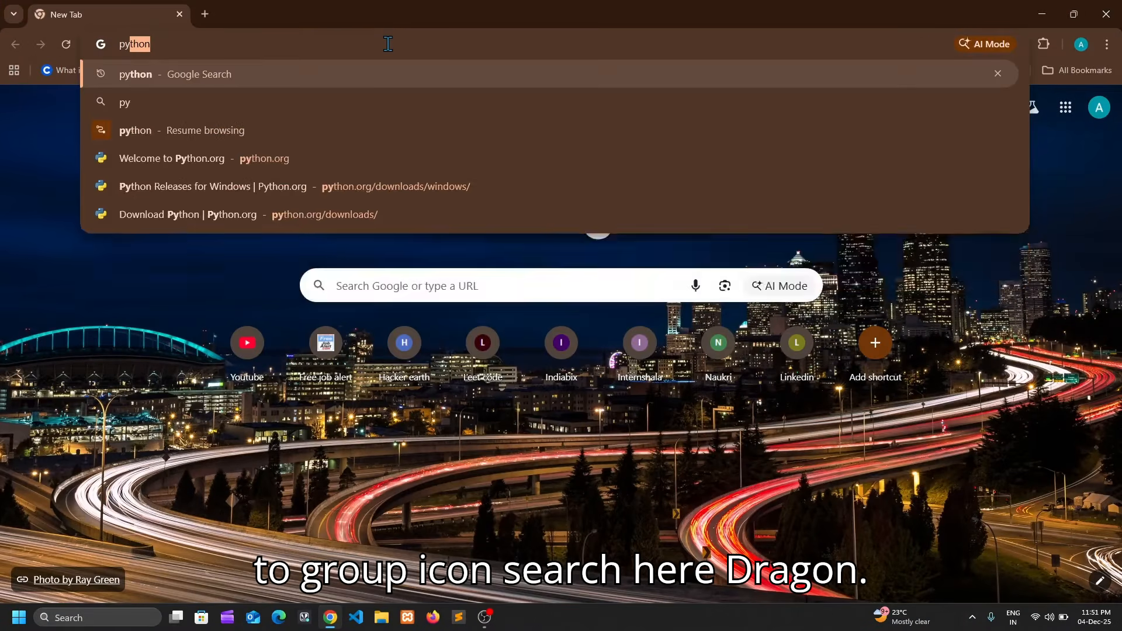
key(Return)
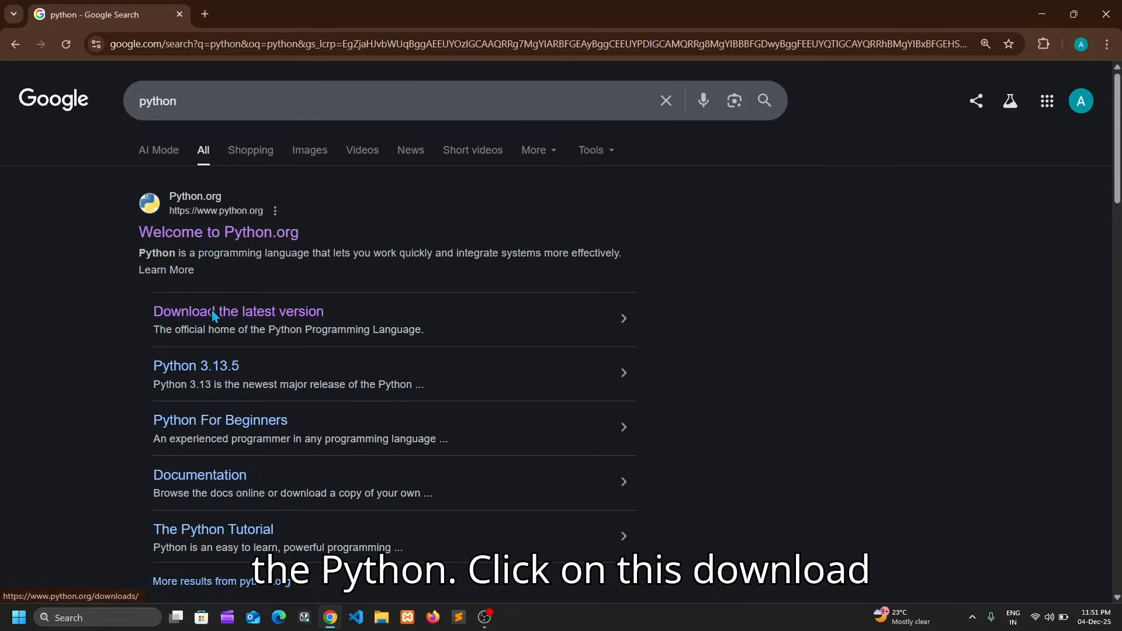
click(246, 320)
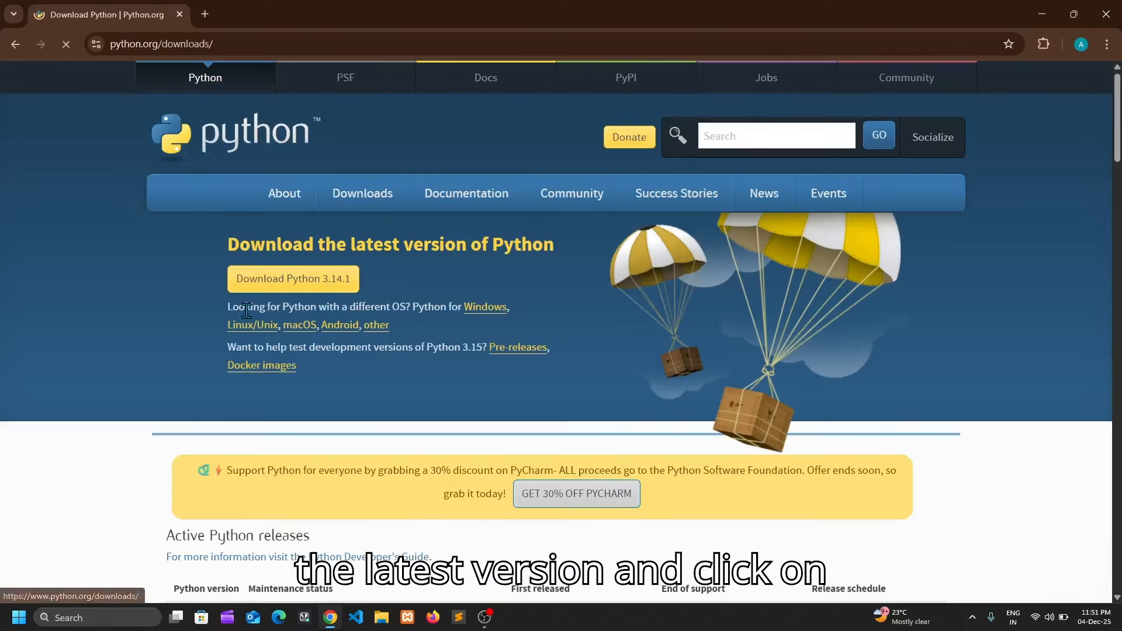
click(304, 285)
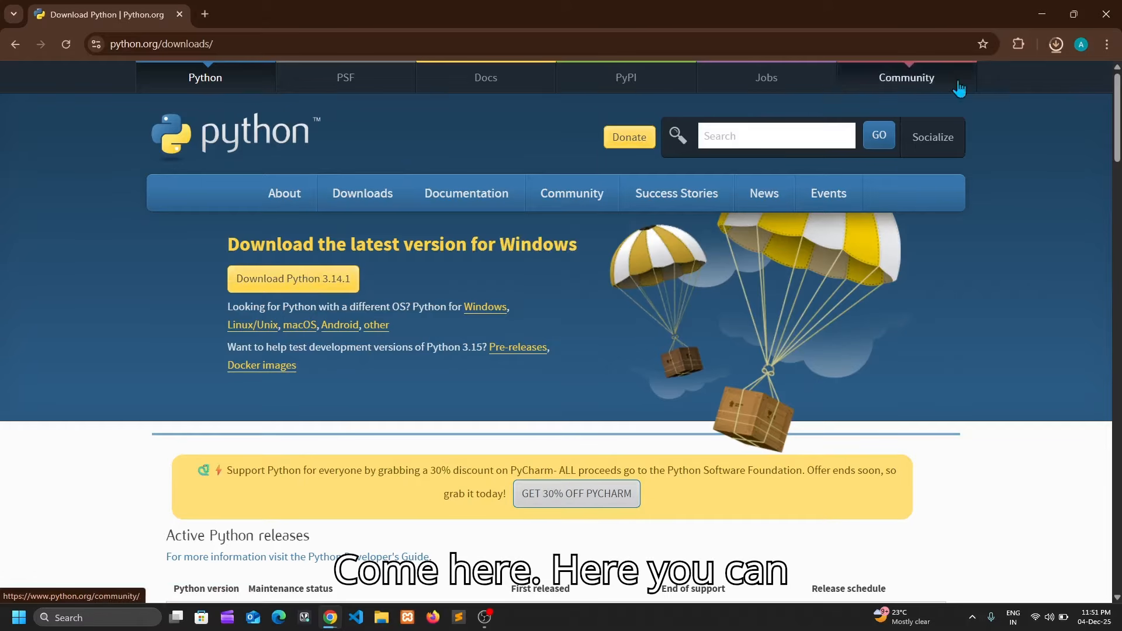
Run the downloaded python-3.14.1-amd64.exe and install Python with default settings and python.exe added to PATH, closing the setup when done.
click(1055, 46)
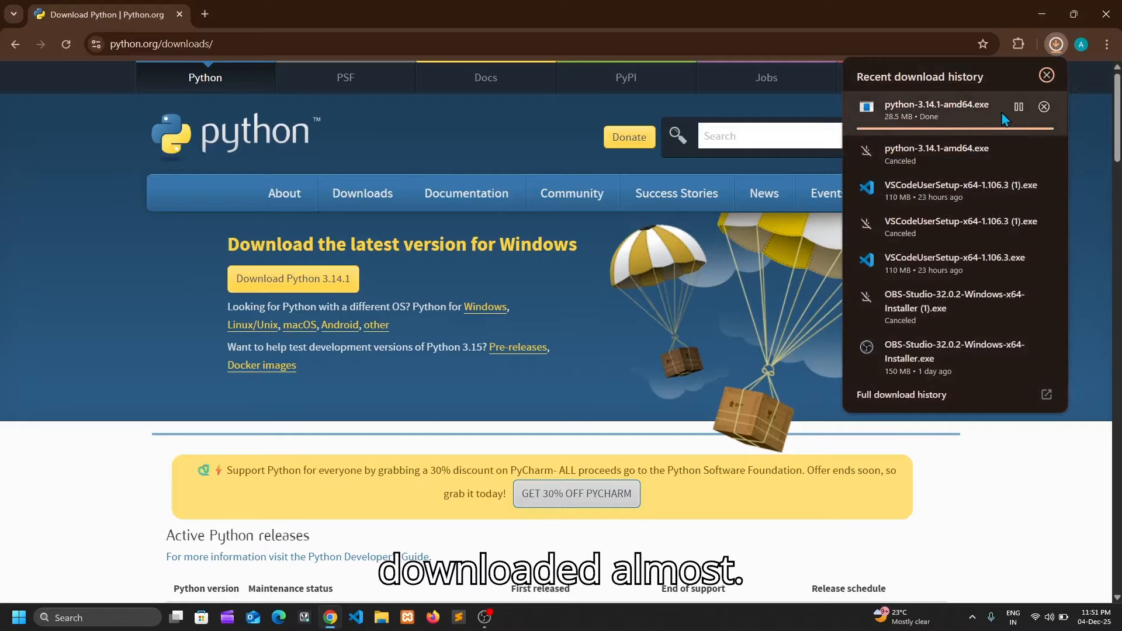
double_click(964, 110)
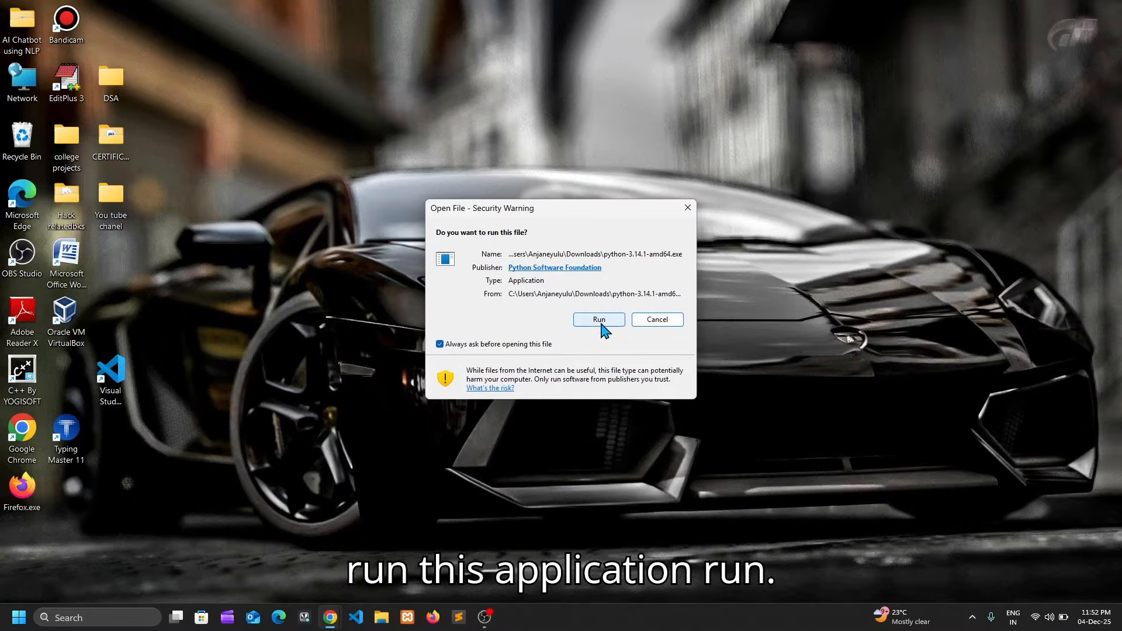
click(600, 319)
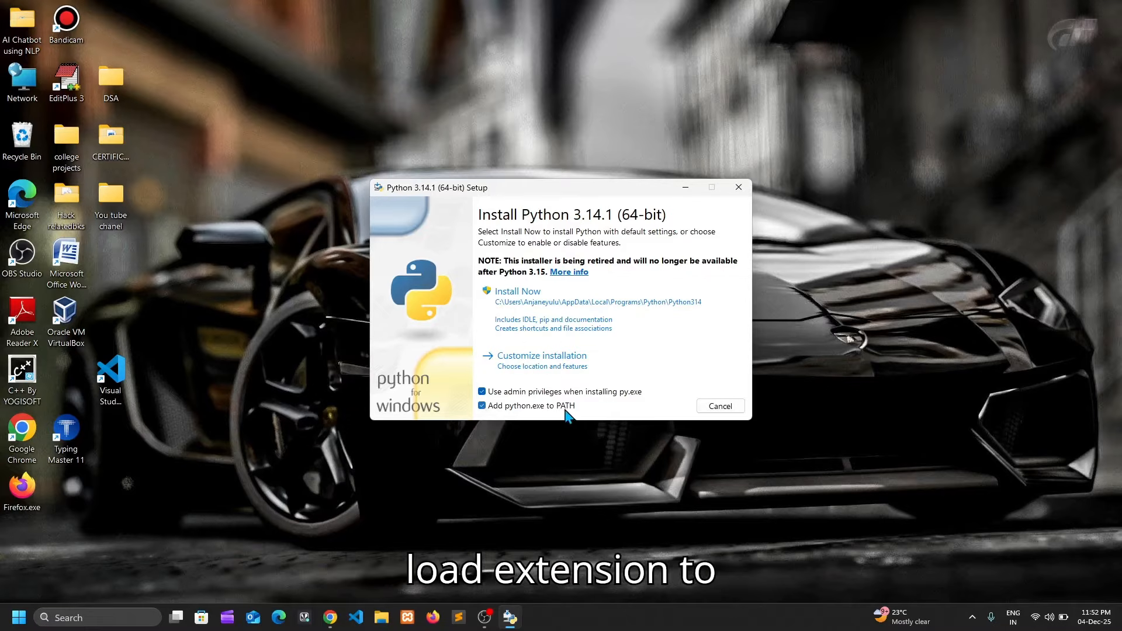
click(497, 408)
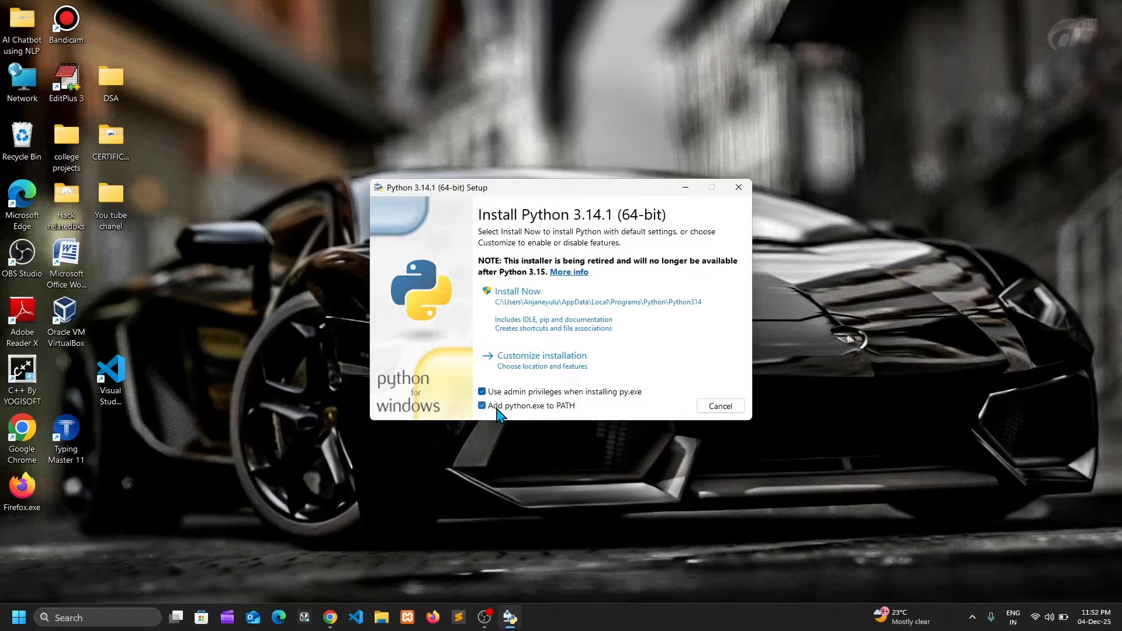
click(571, 309)
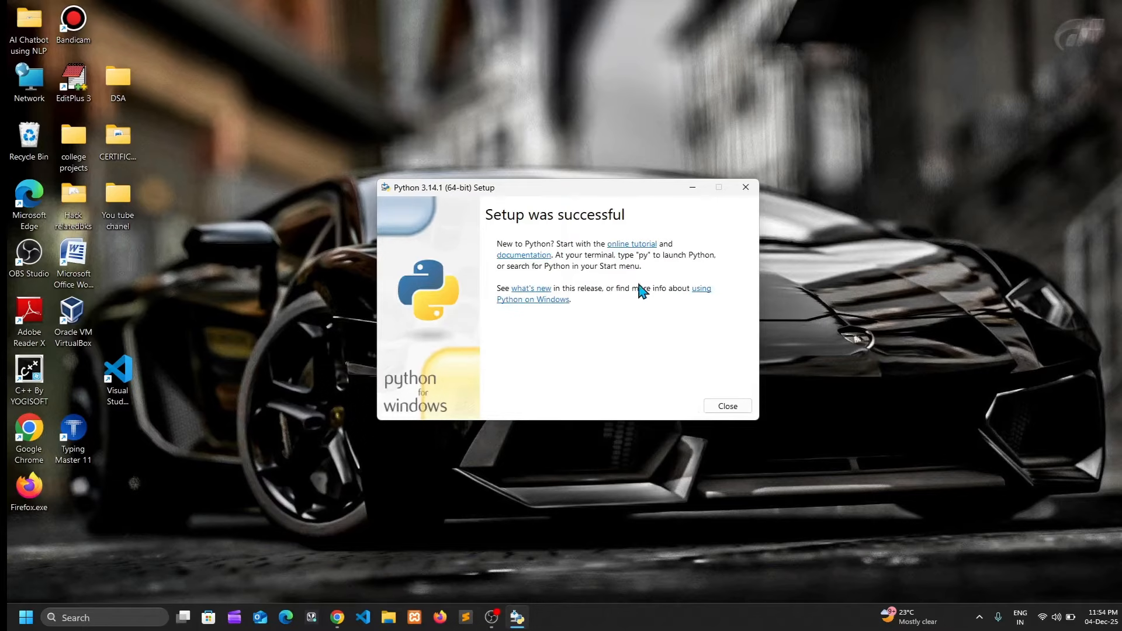
click(724, 408)
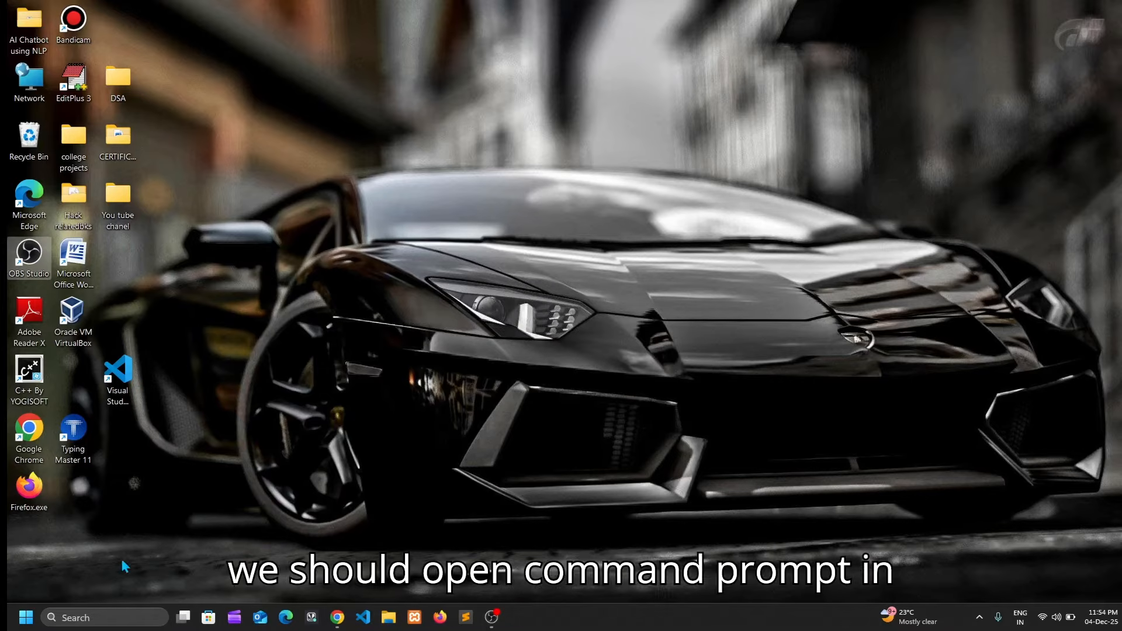
Find Command Prompt by searching Windows for "command prompt" and open it.
click(105, 617)
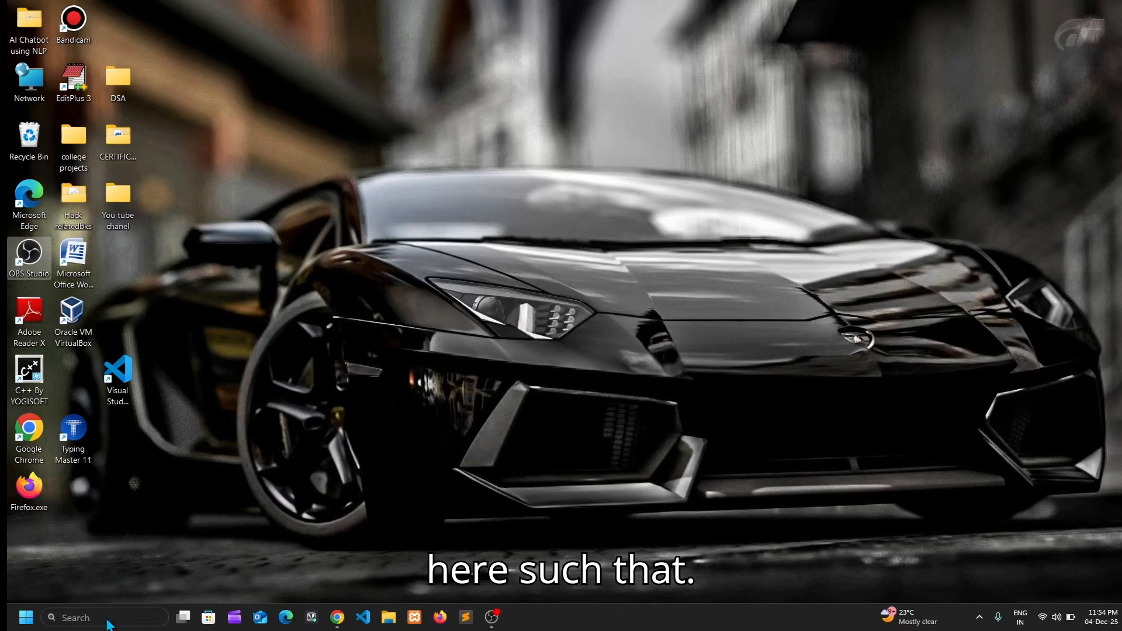
text(comm)
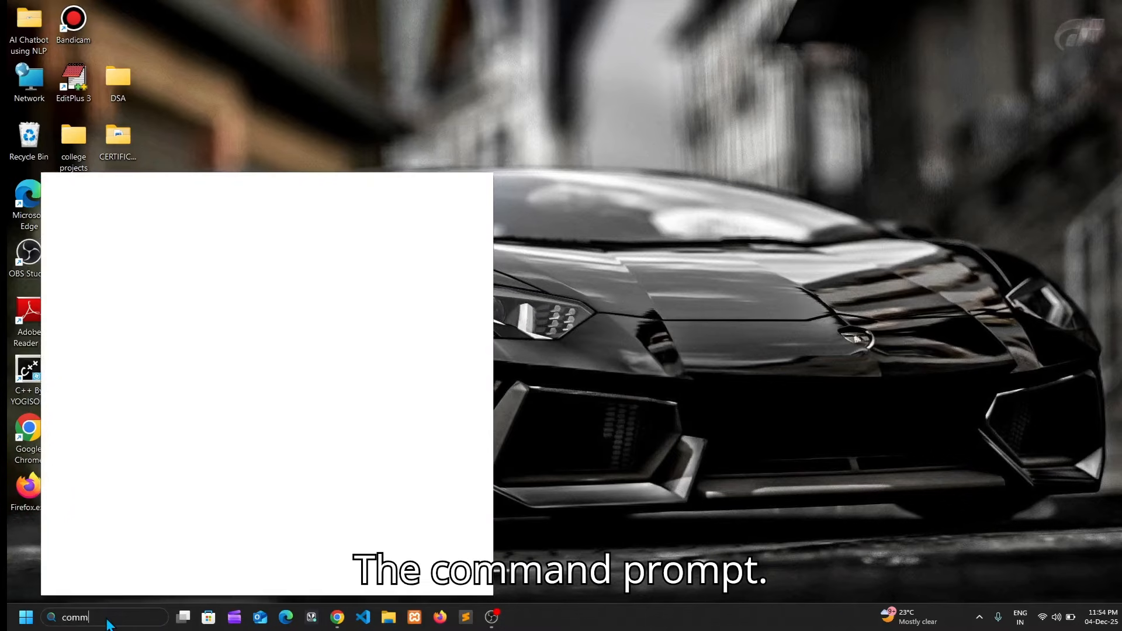
text(and )
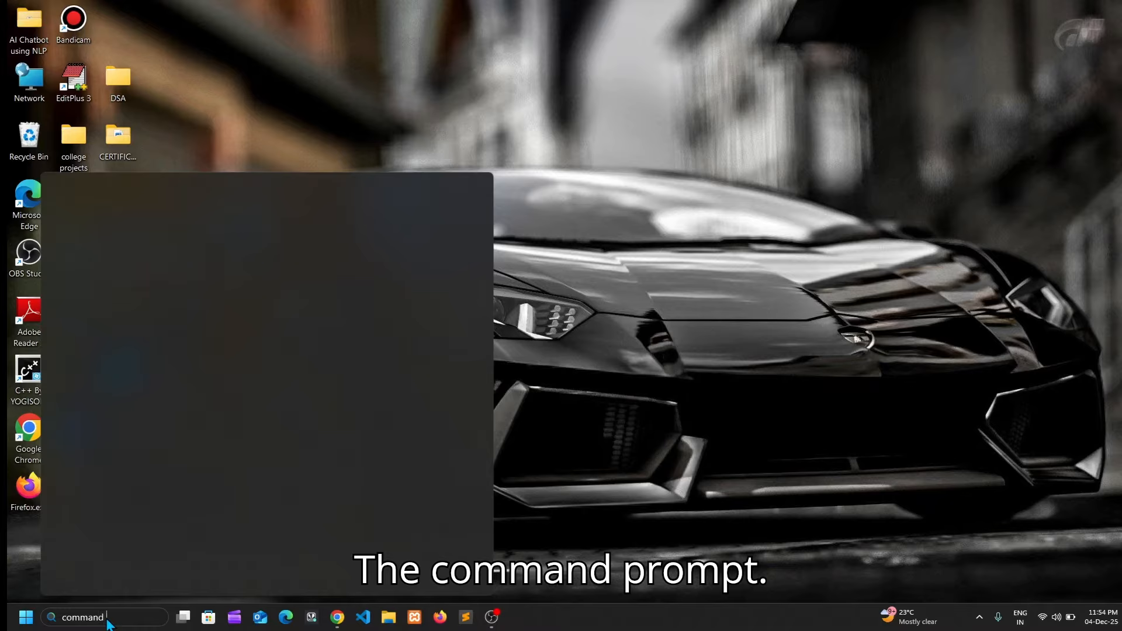
text(prompt)
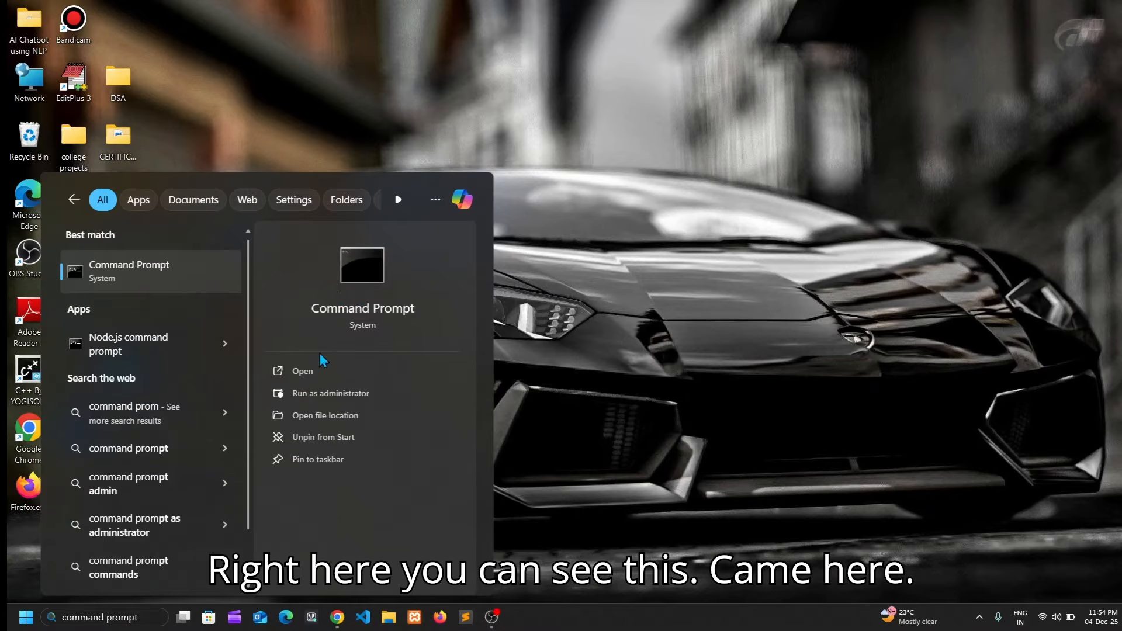
click(309, 370)
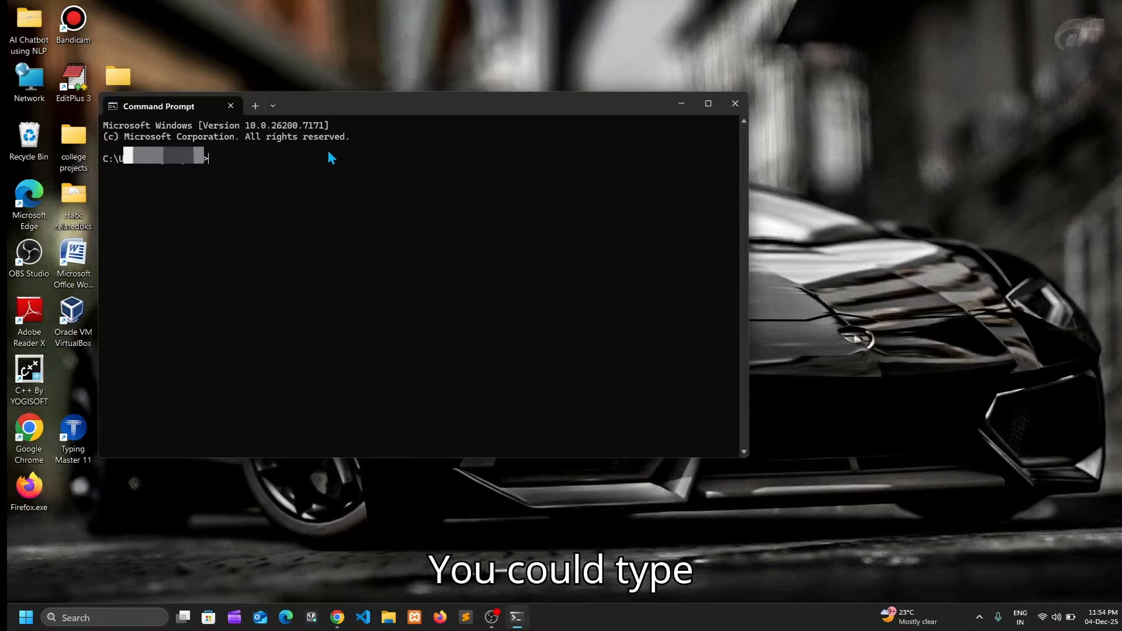
Check the installed Python version by running "python --version".
text(pyt)
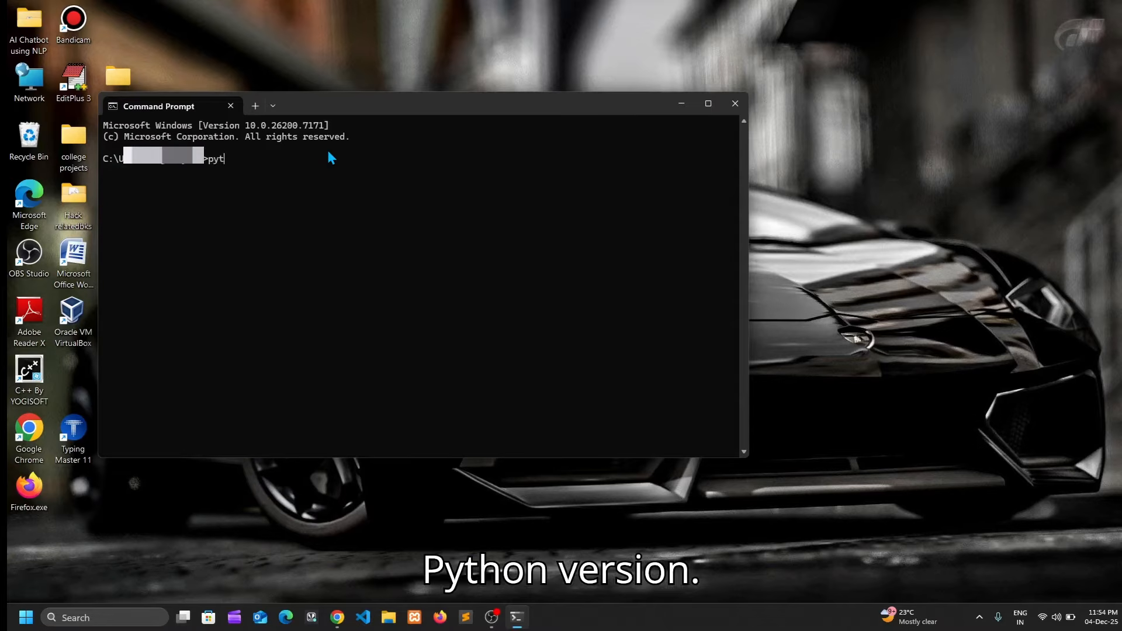
text(hon )
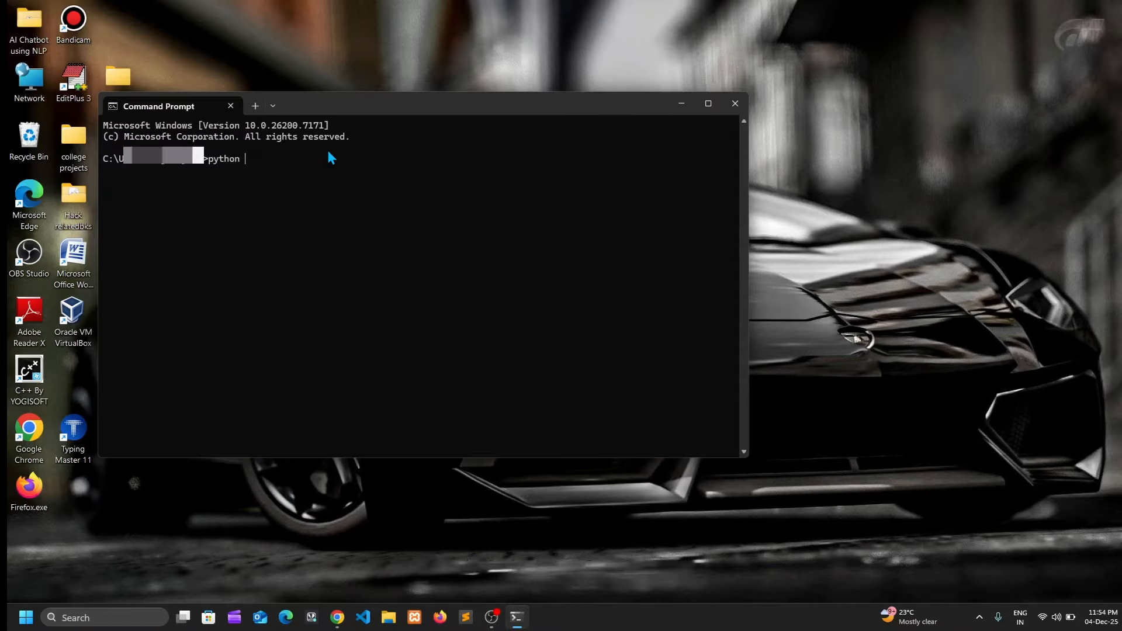
text(--)
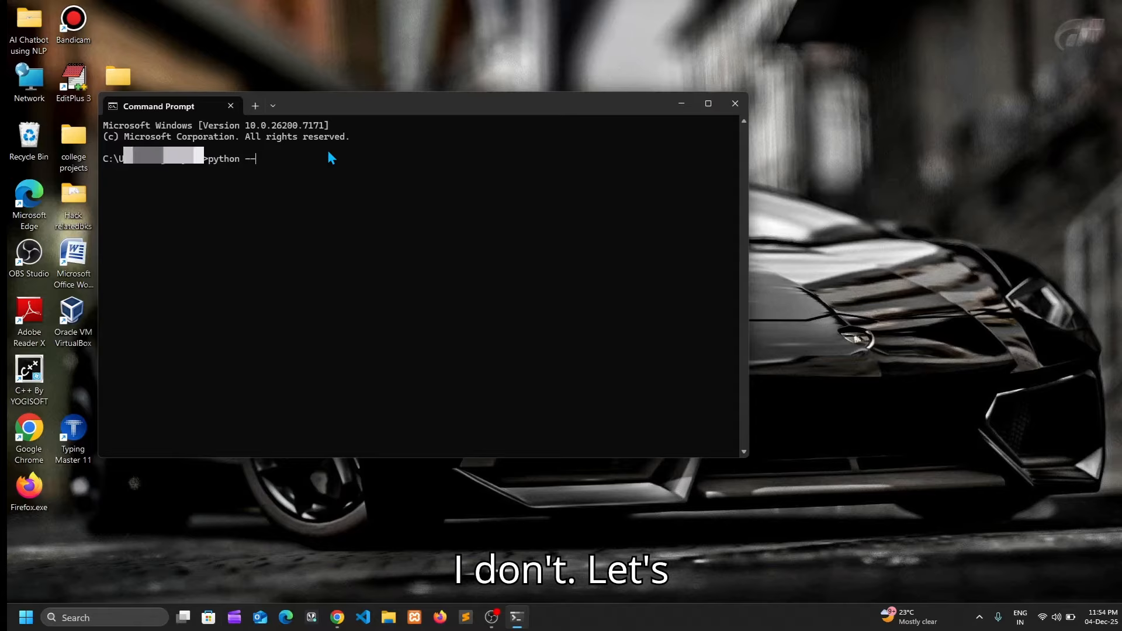
text(version)
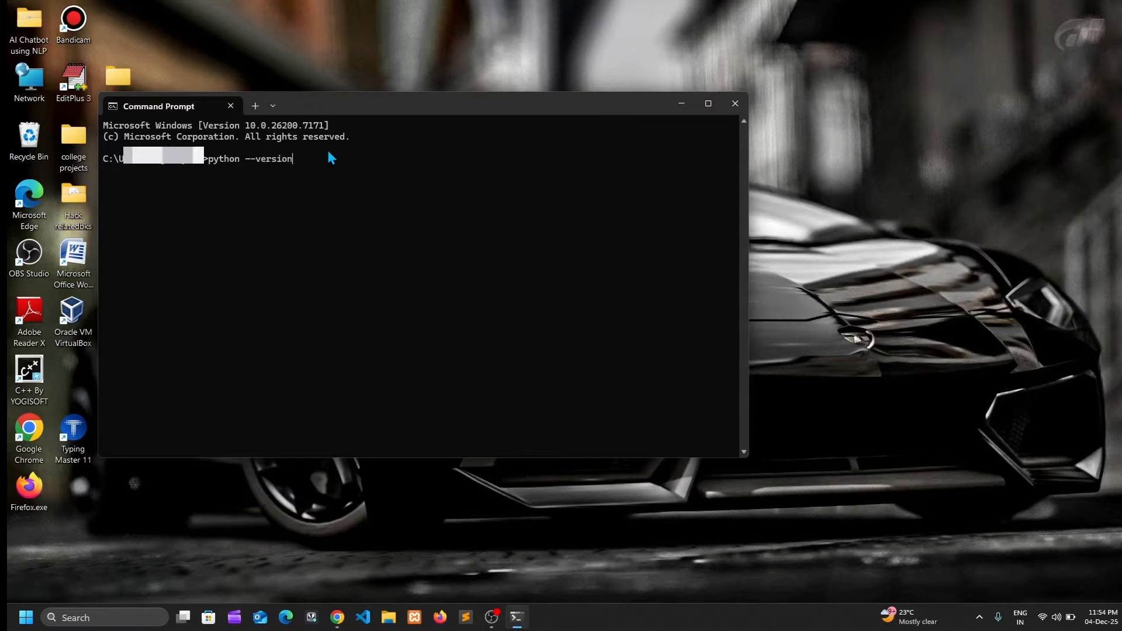
key(Return)
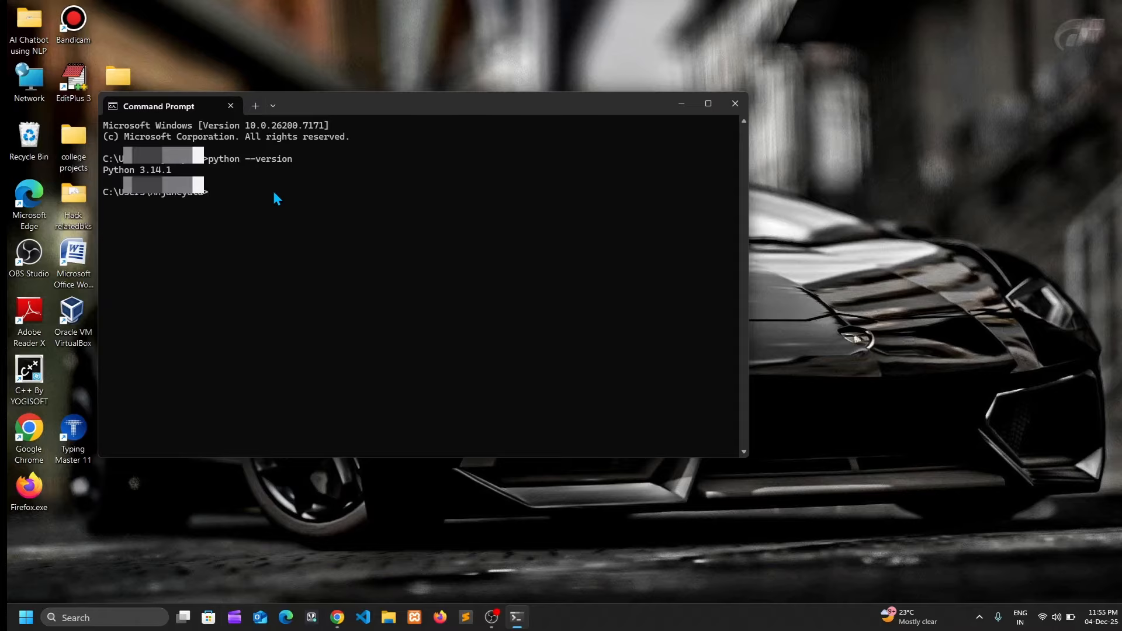
Check the installed pip version and its location by running "pip --version".
text(pip )
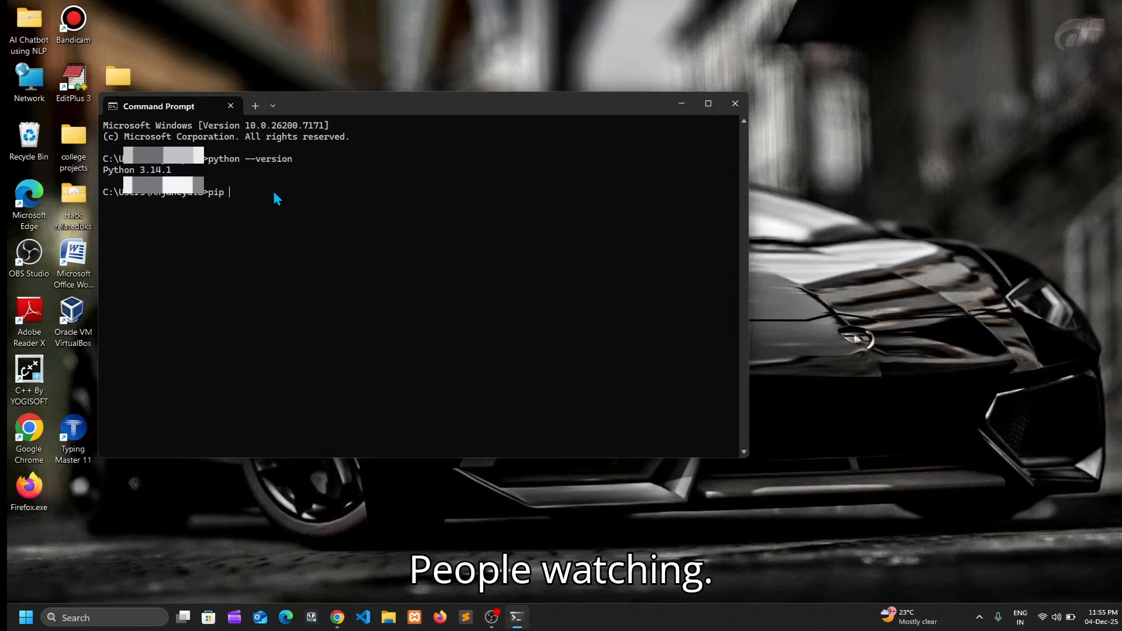
text(--ve)
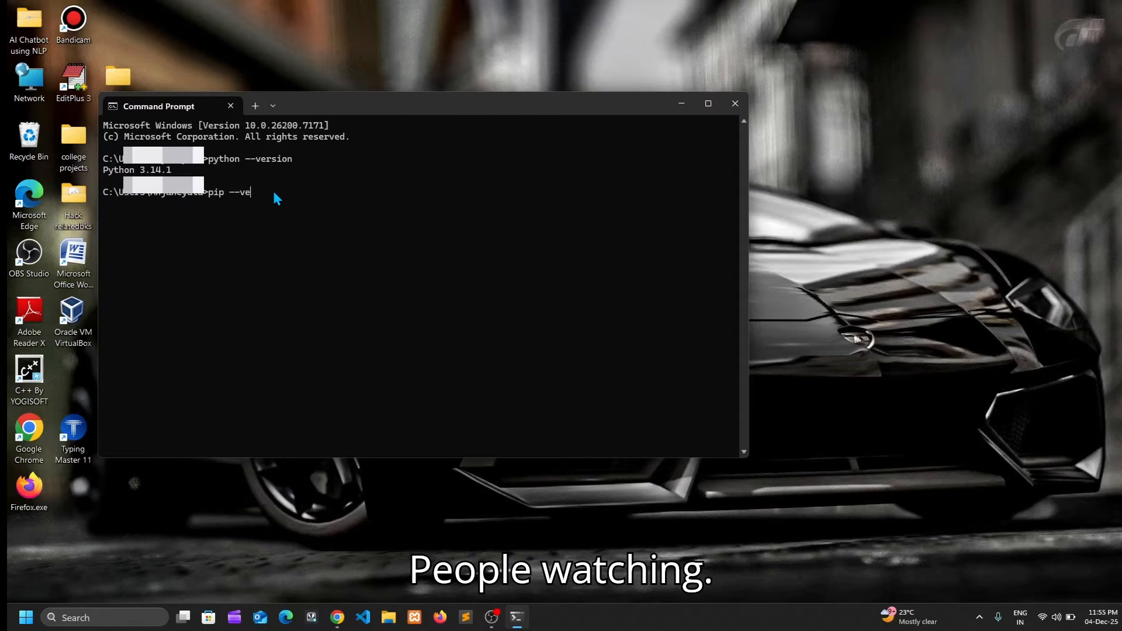
text(rsion)
key(Return)
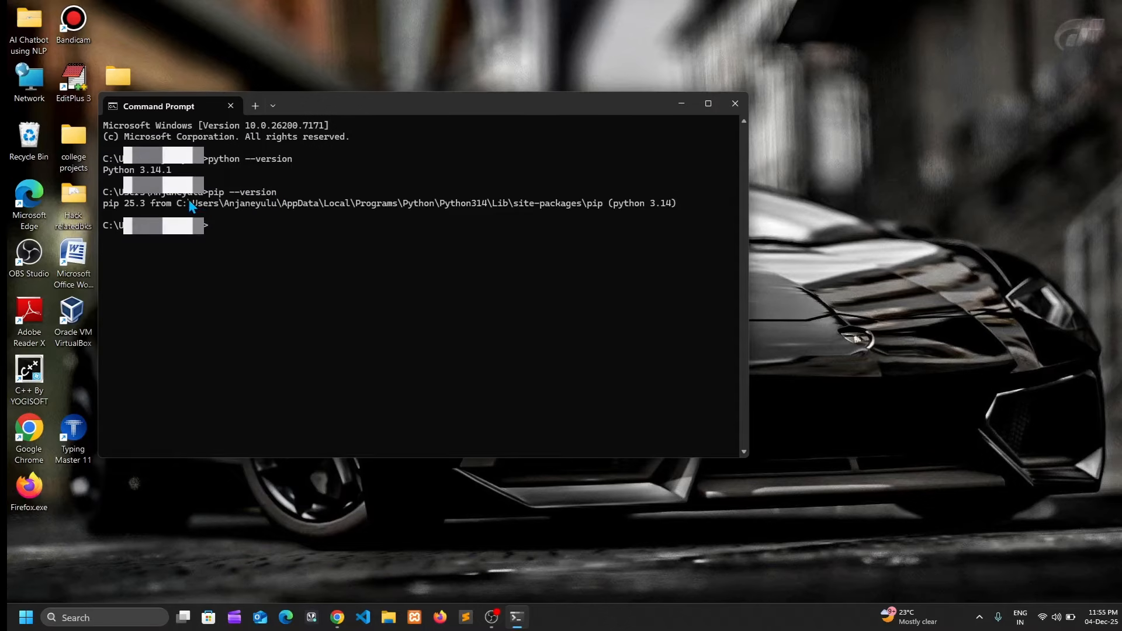
drag(188, 205, 683, 214)
click(683, 214)
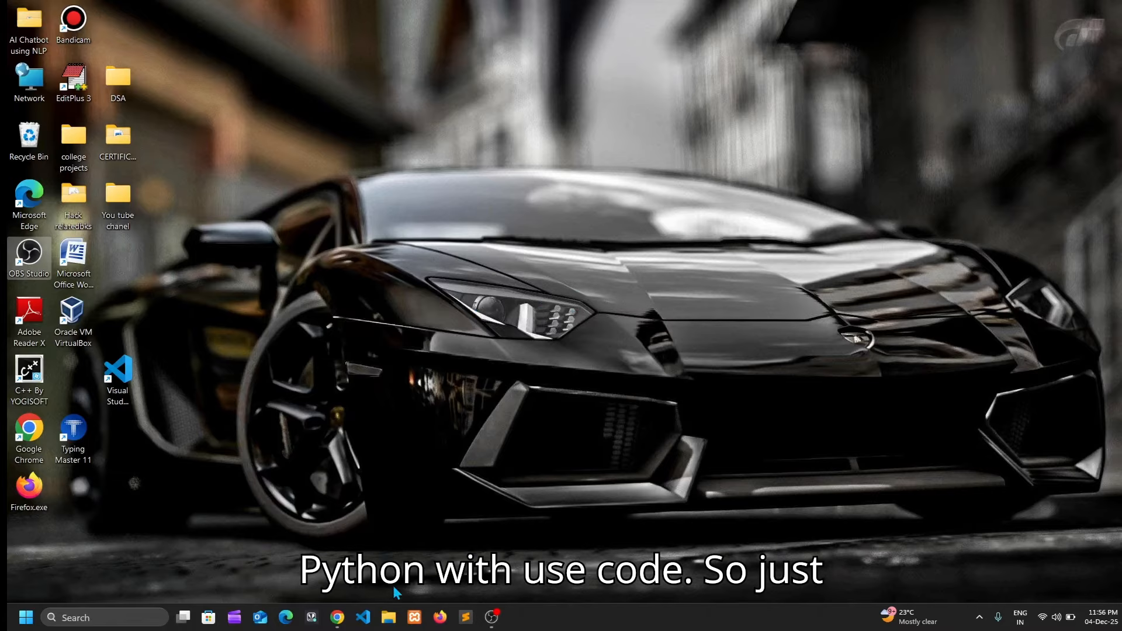
Switch to Visual Studio Code and show the Extensions view.
click(129, 372)
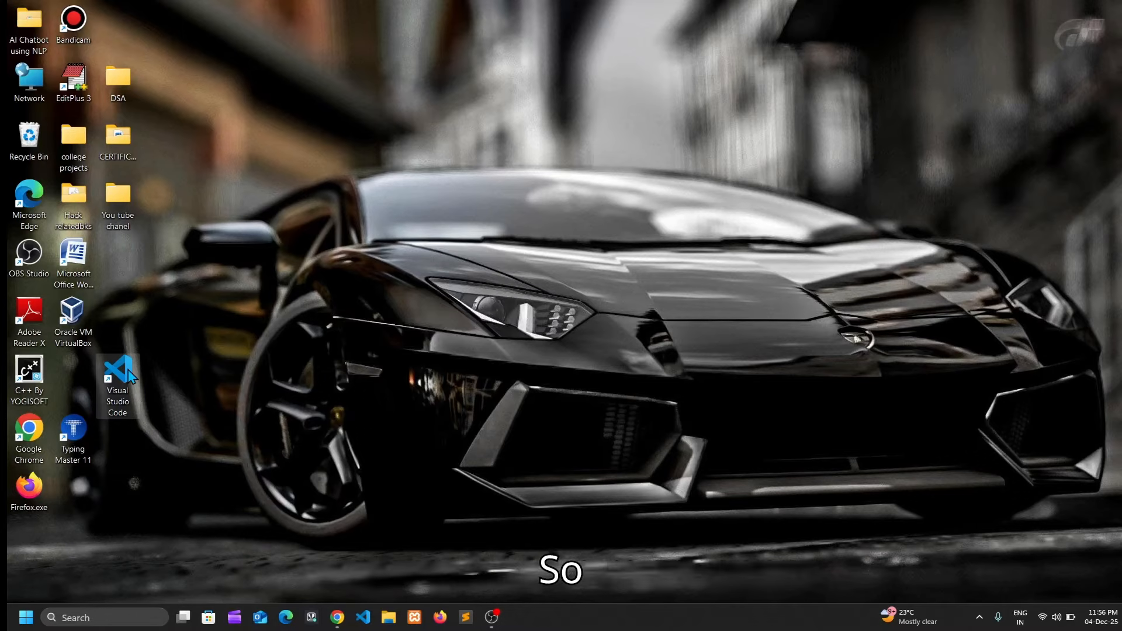
double_click(119, 371)
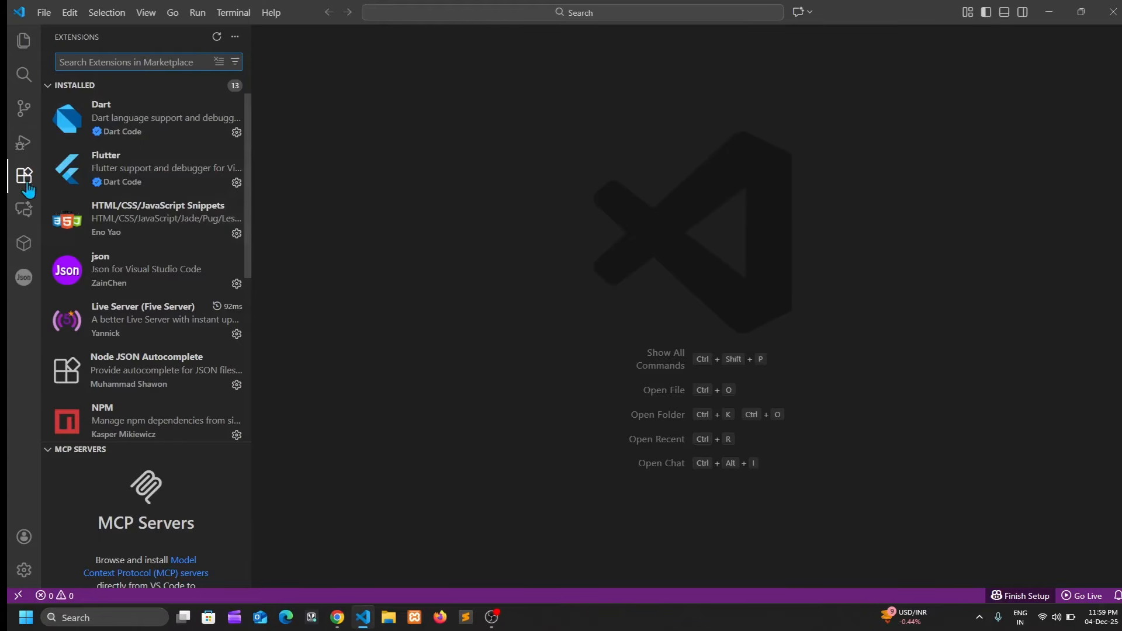
click(23, 185)
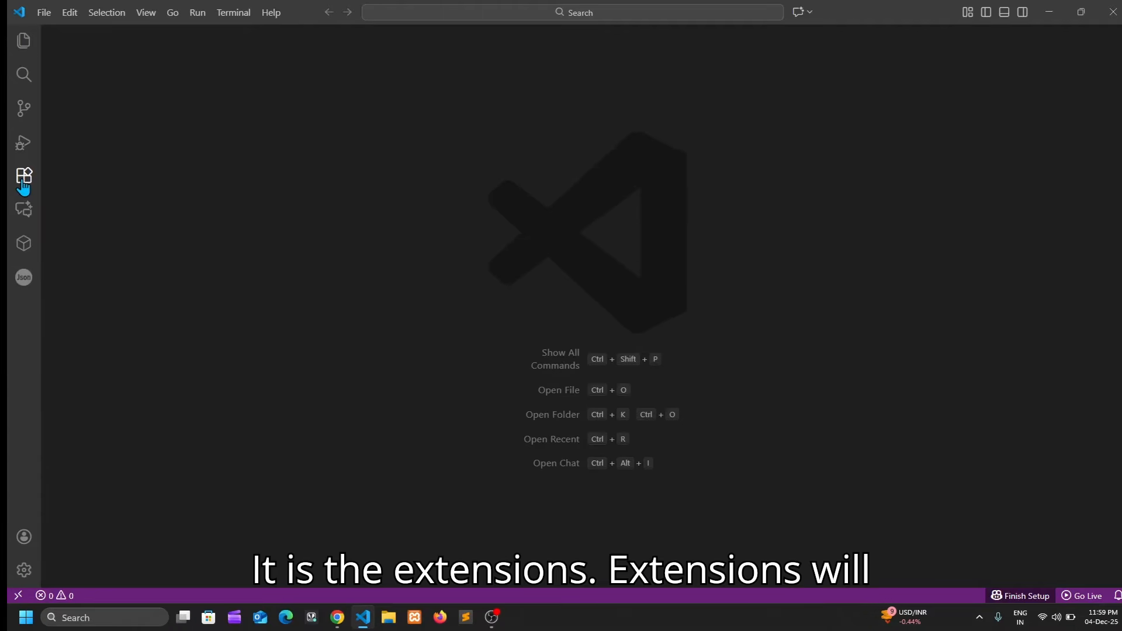
click(23, 186)
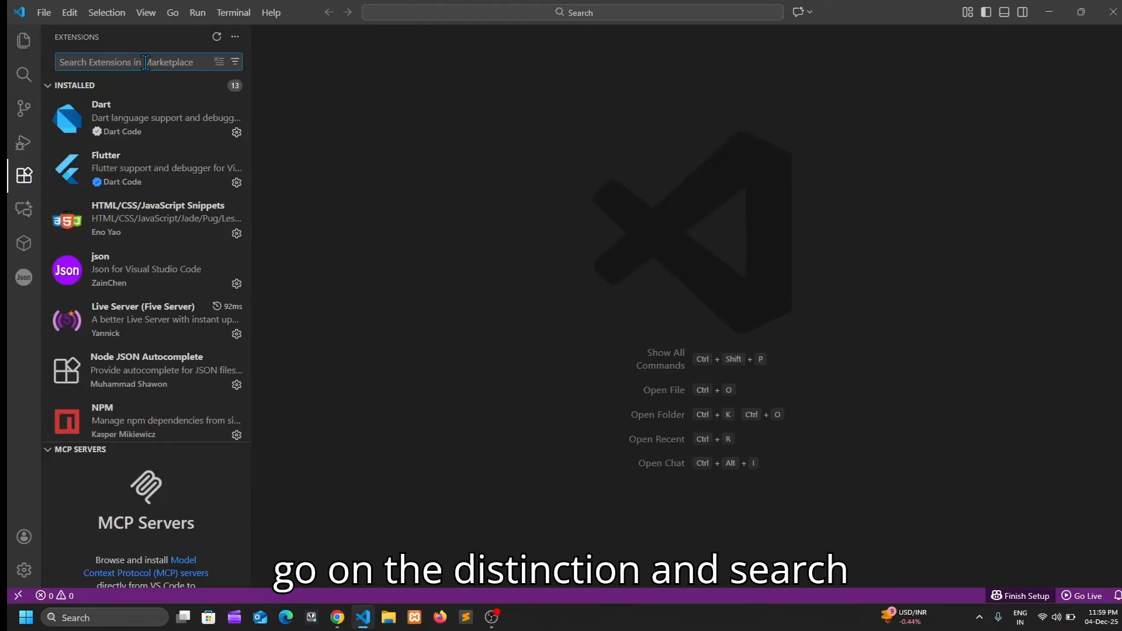
Search the extension marketplace for "python" and install Microsoft's Python extension.
text(python)
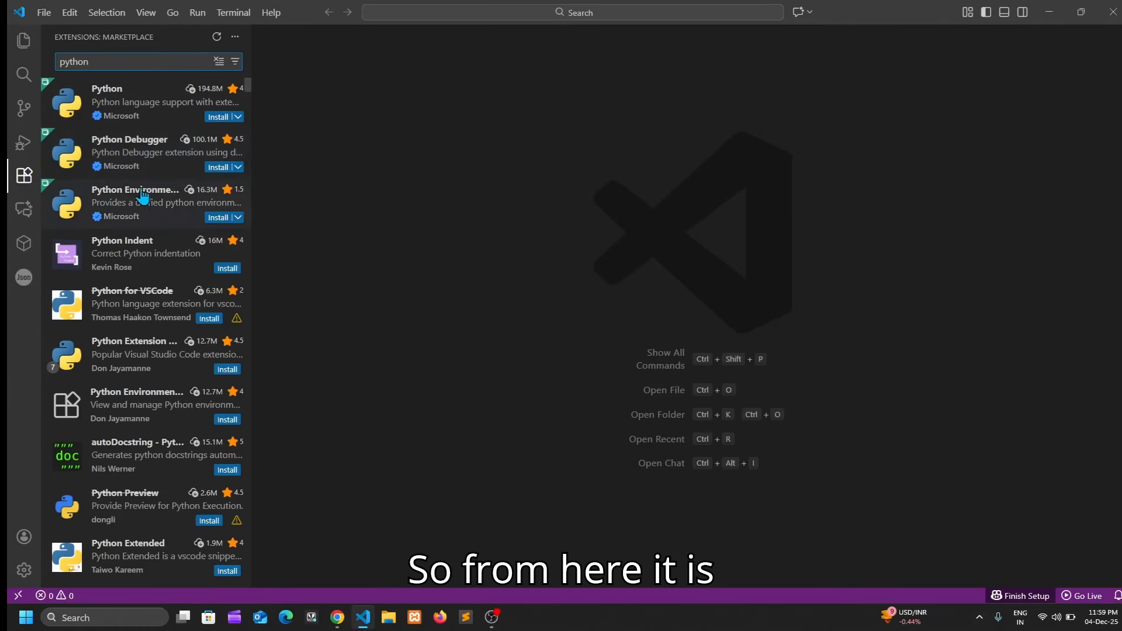
click(161, 106)
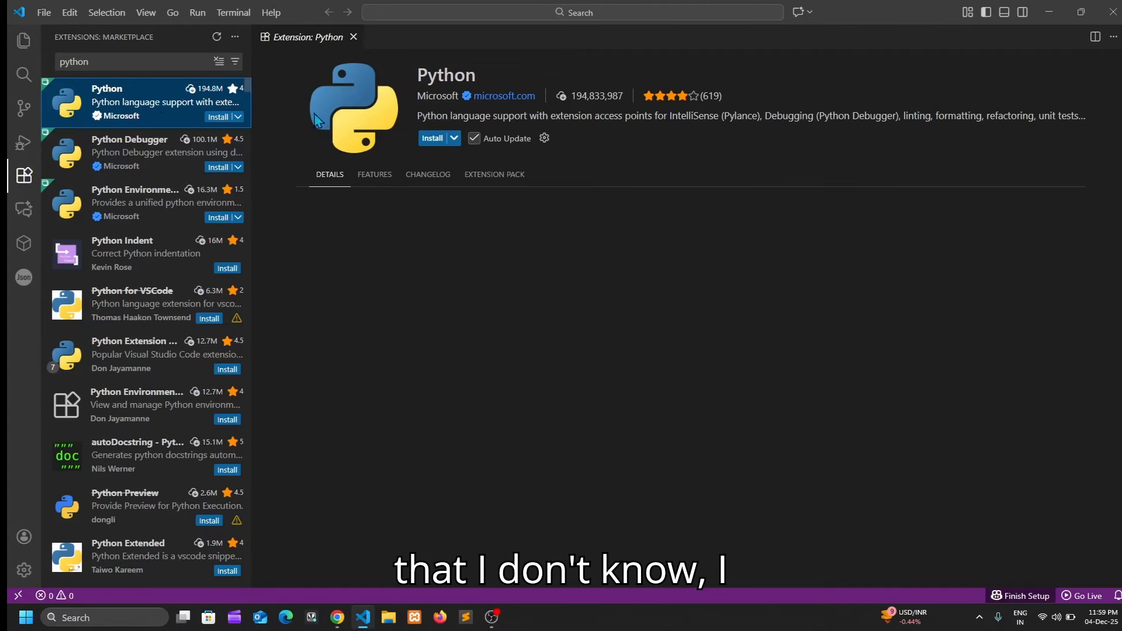
click(439, 141)
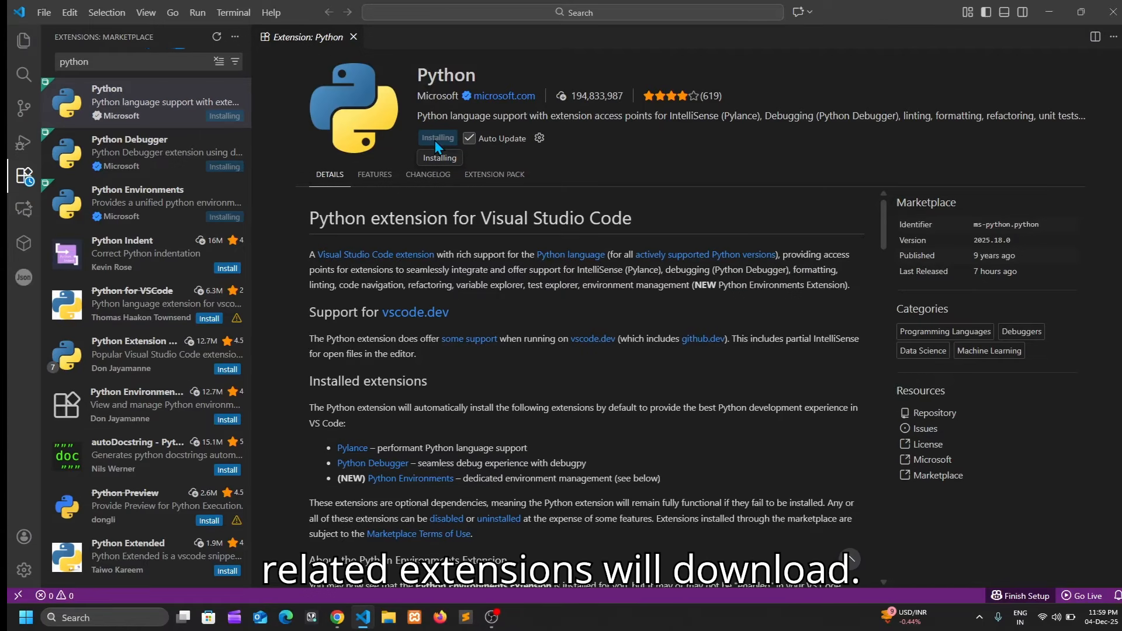
Show the Explorer and select Python 3.14.1 as the interpreter using the "Python: Select Interpreter" command.
key(ctrl+shift+e)
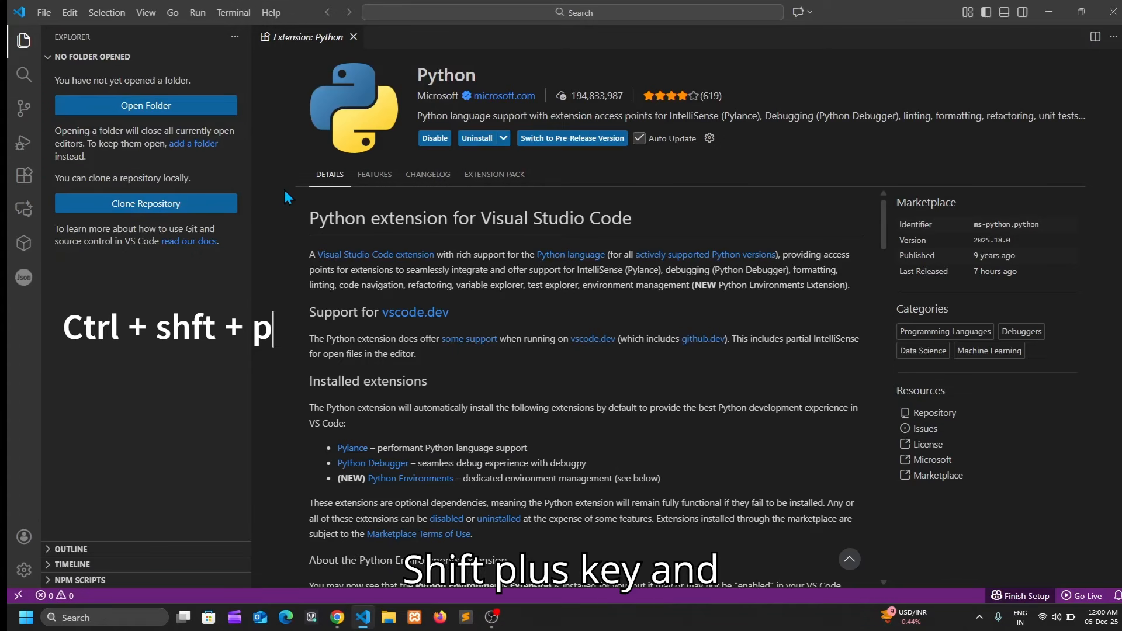
key(ctrl+shift+p)
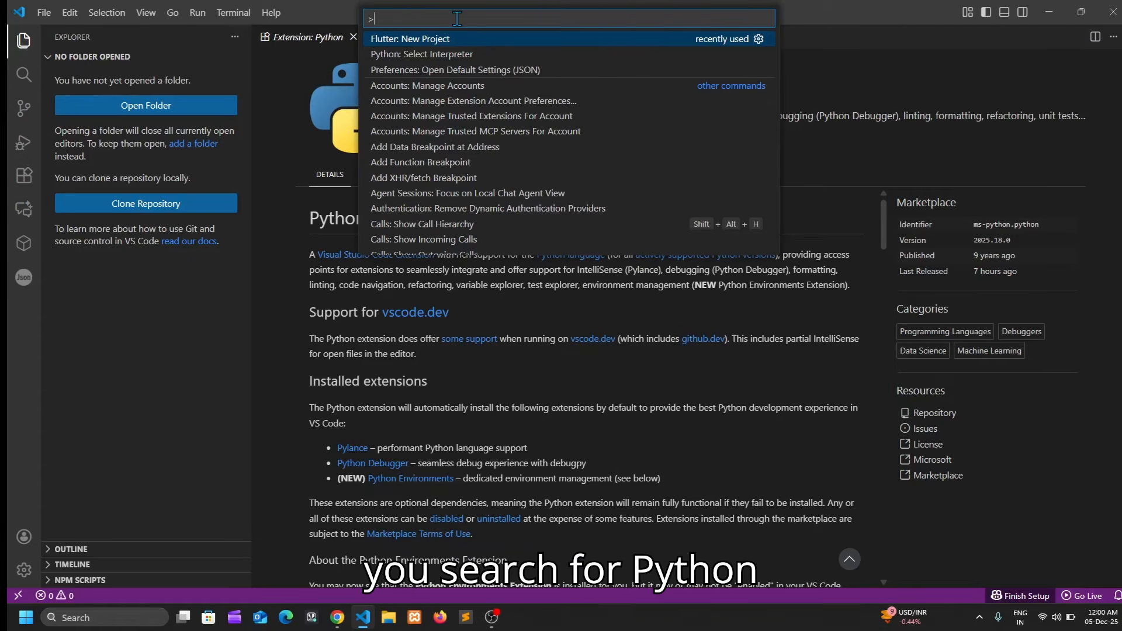
text(pytho)
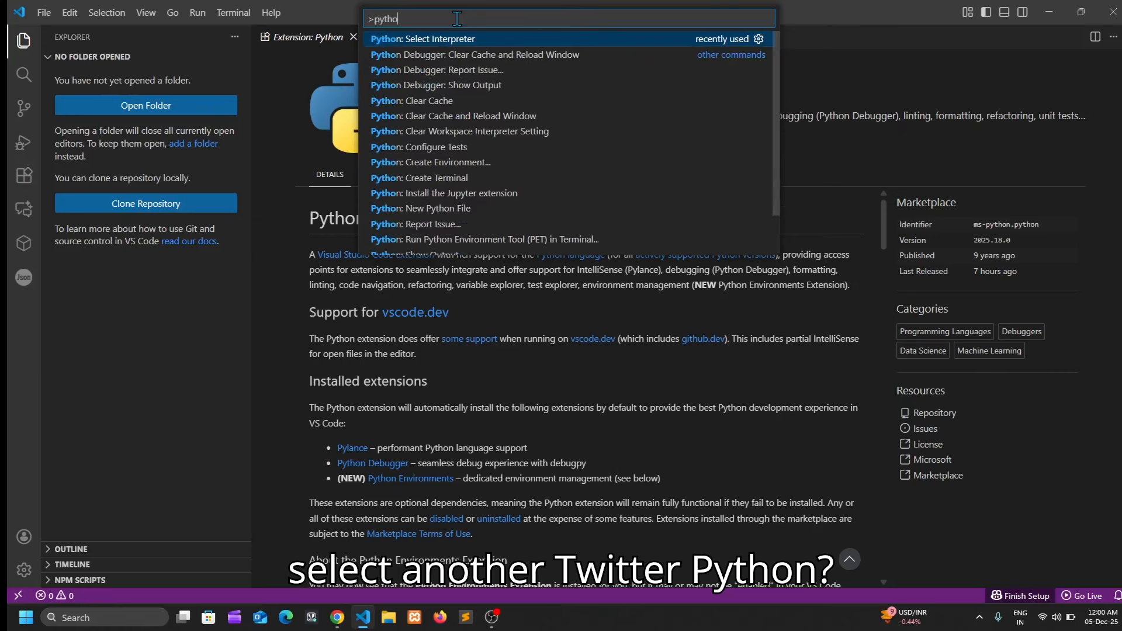
text(n: select interpre)
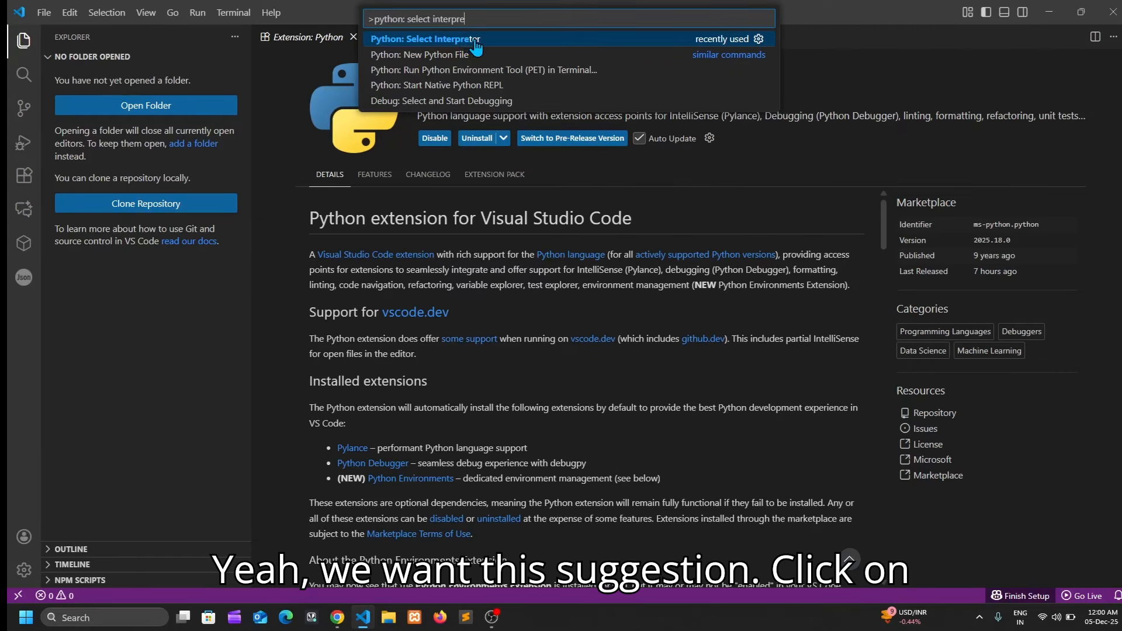
click(475, 43)
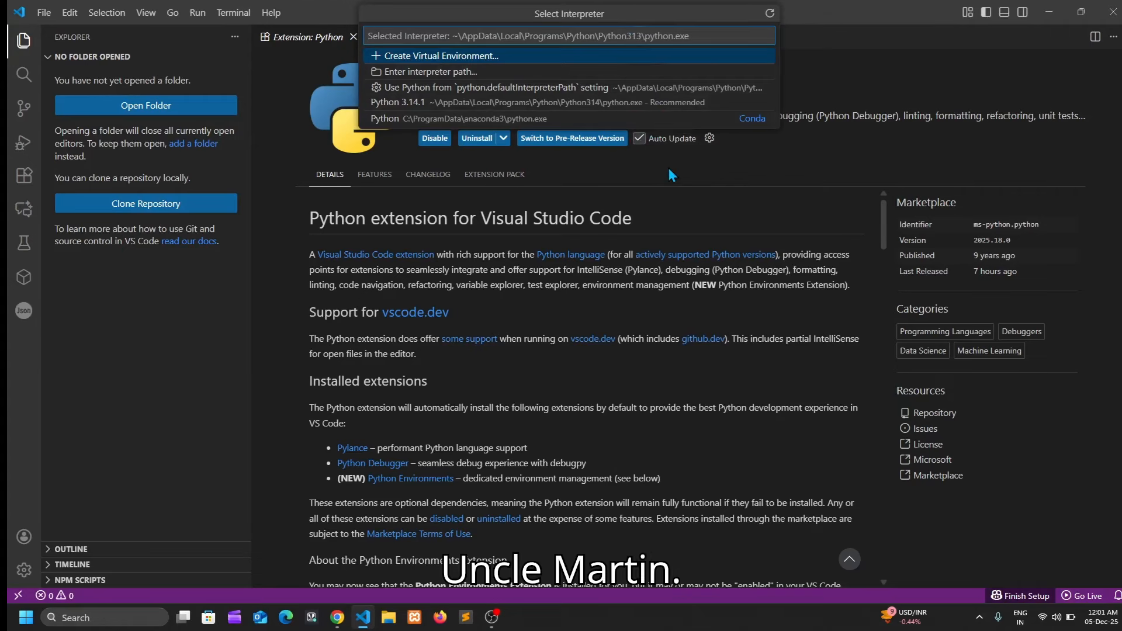
click(580, 104)
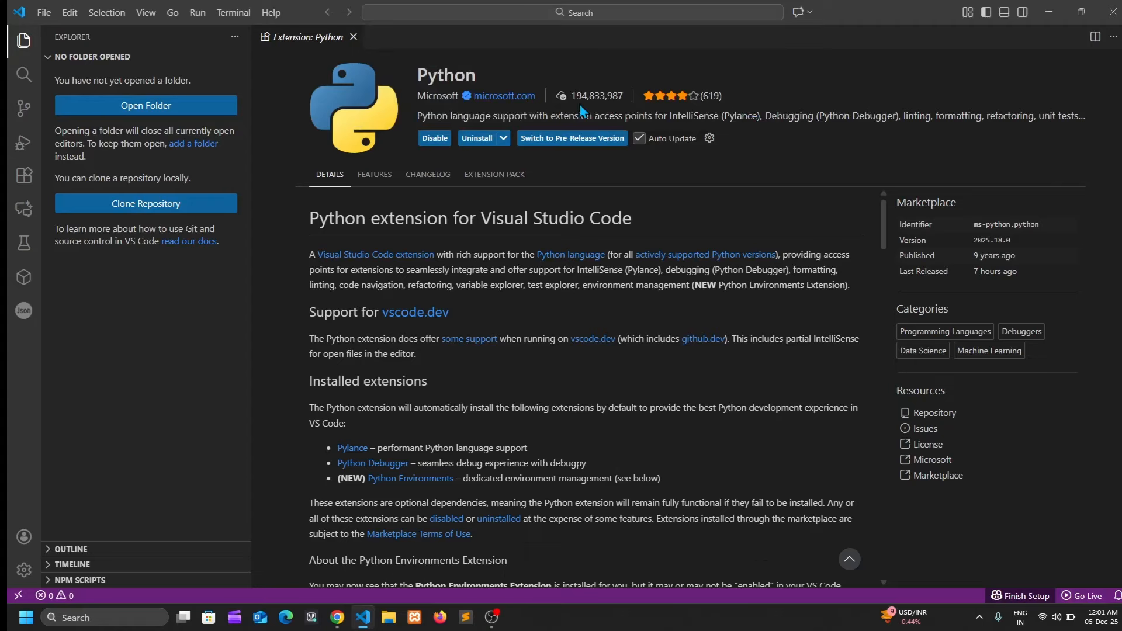
Create a new file named hello.py in the Desktop folder and close the Python extension page.
click(45, 12)
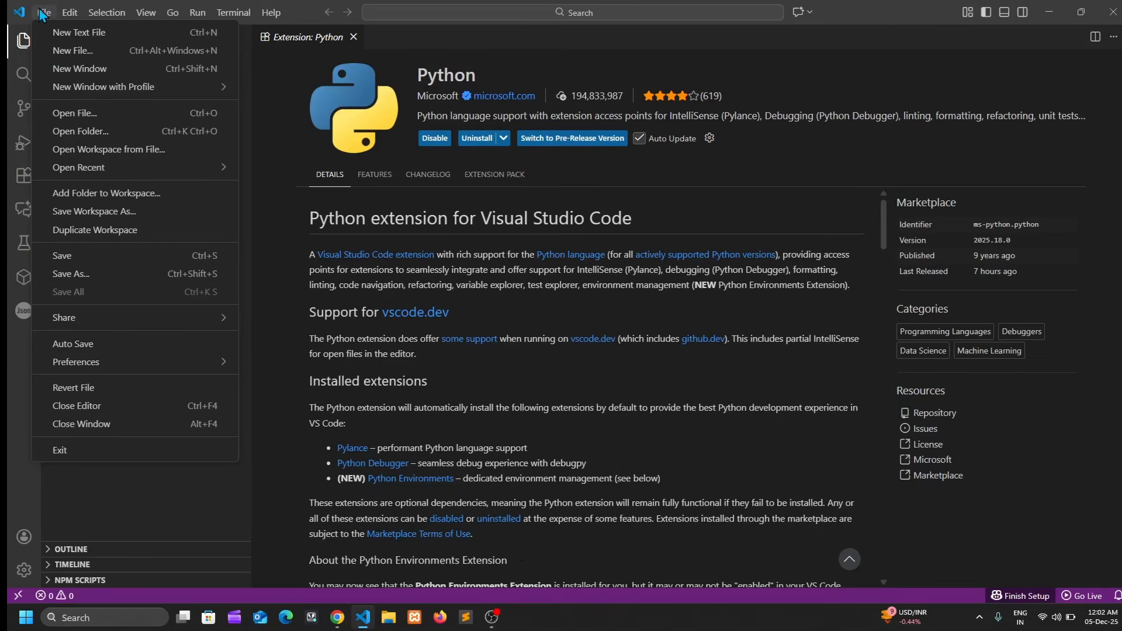
click(44, 12)
click(44, 14)
click(72, 50)
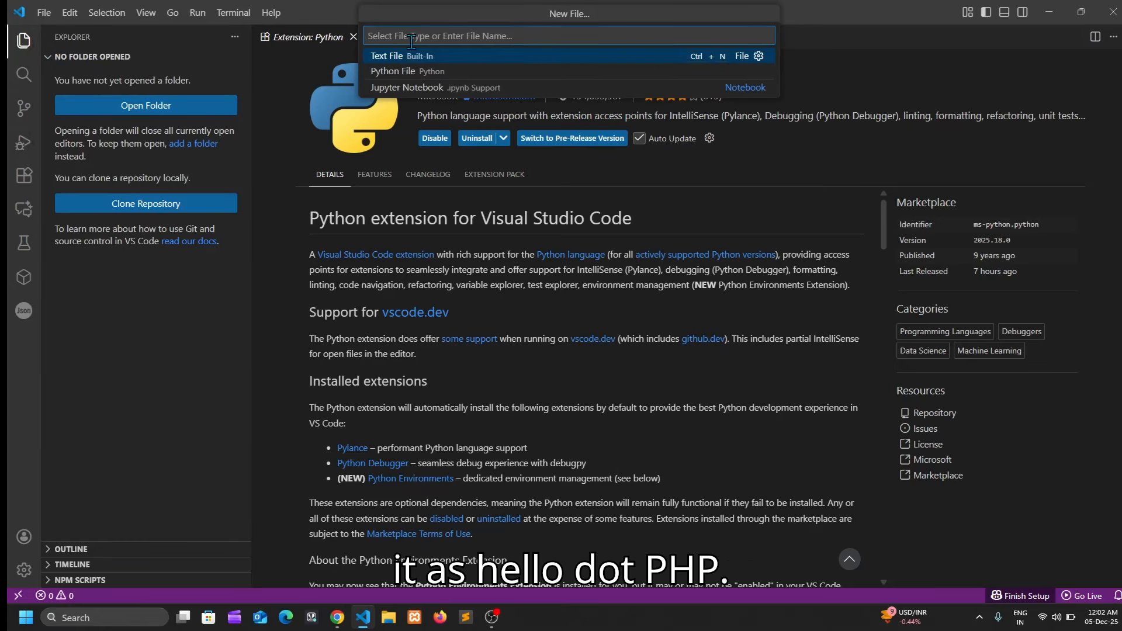
text(hell)
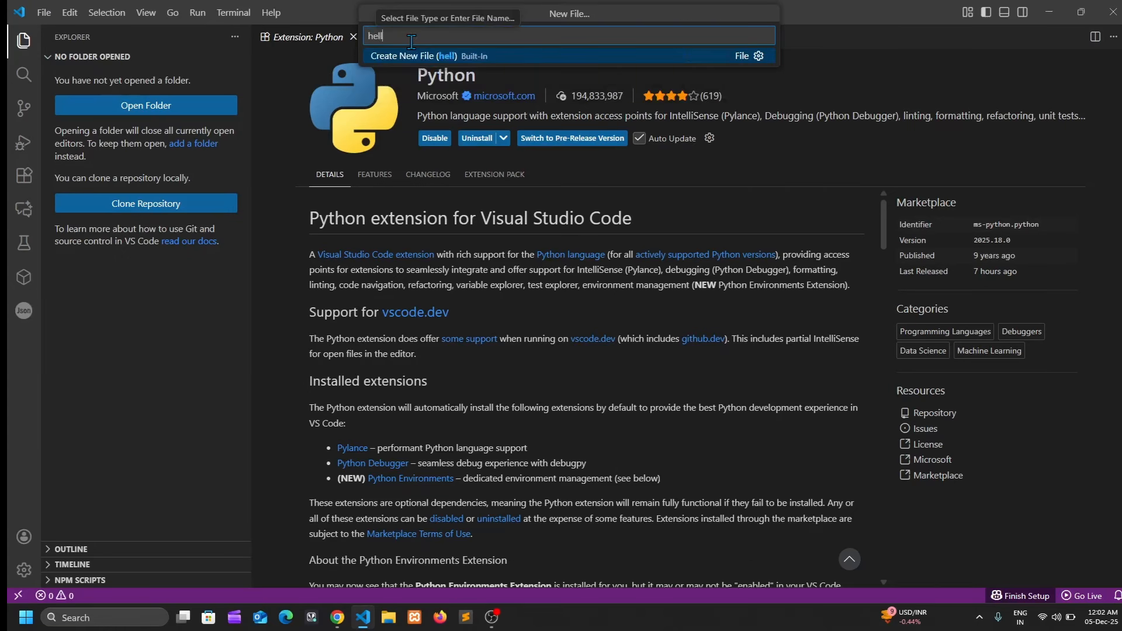
text(o.php)
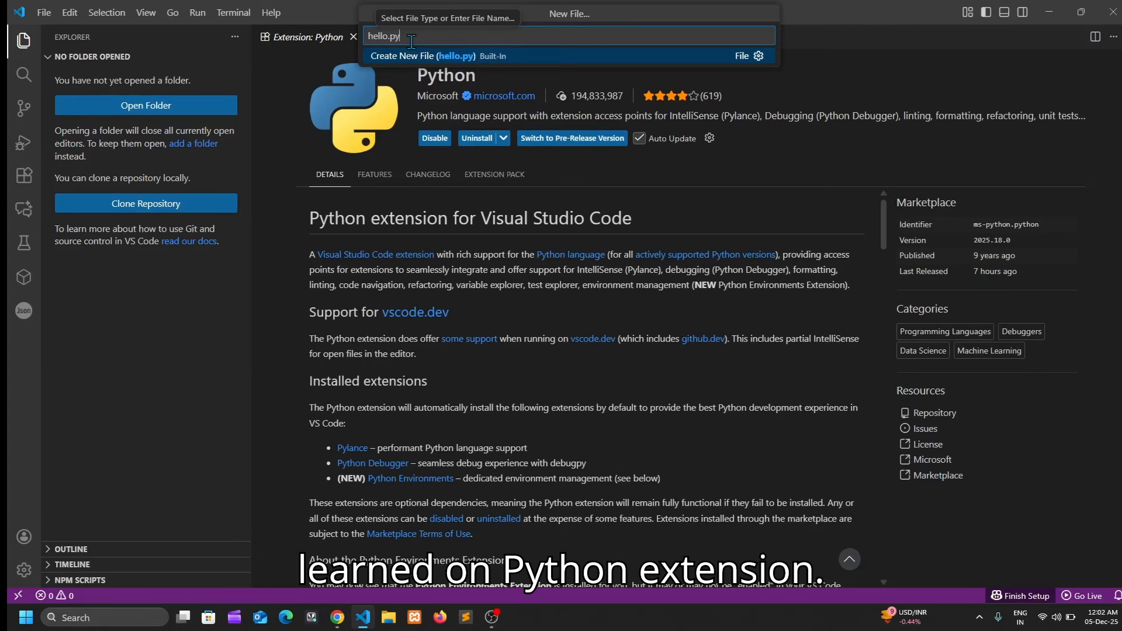
key(Return)
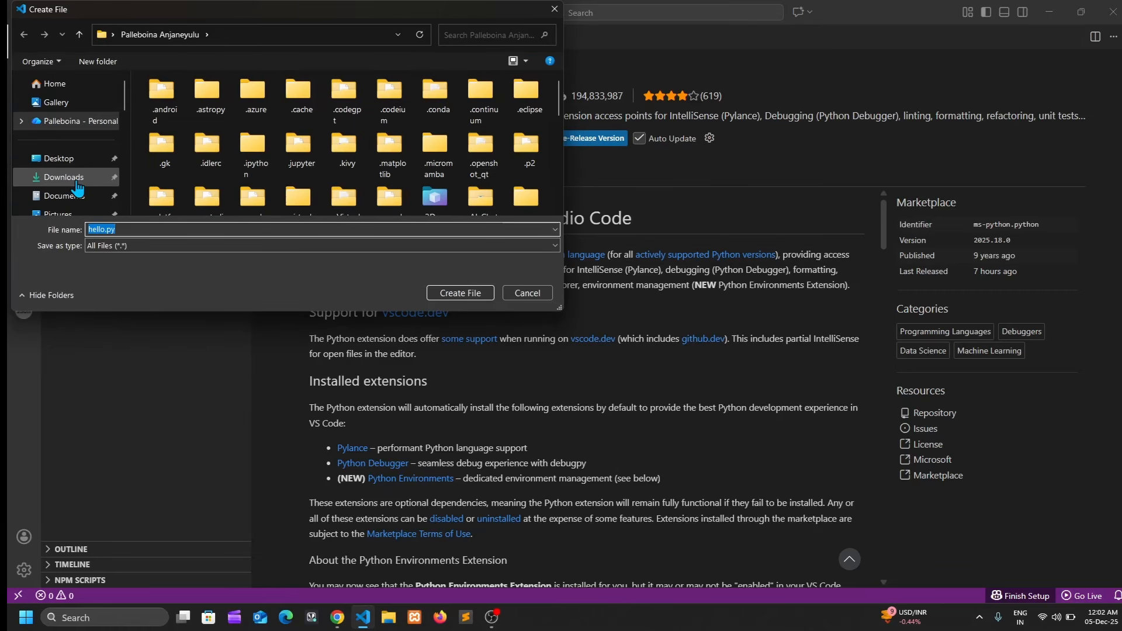
click(58, 158)
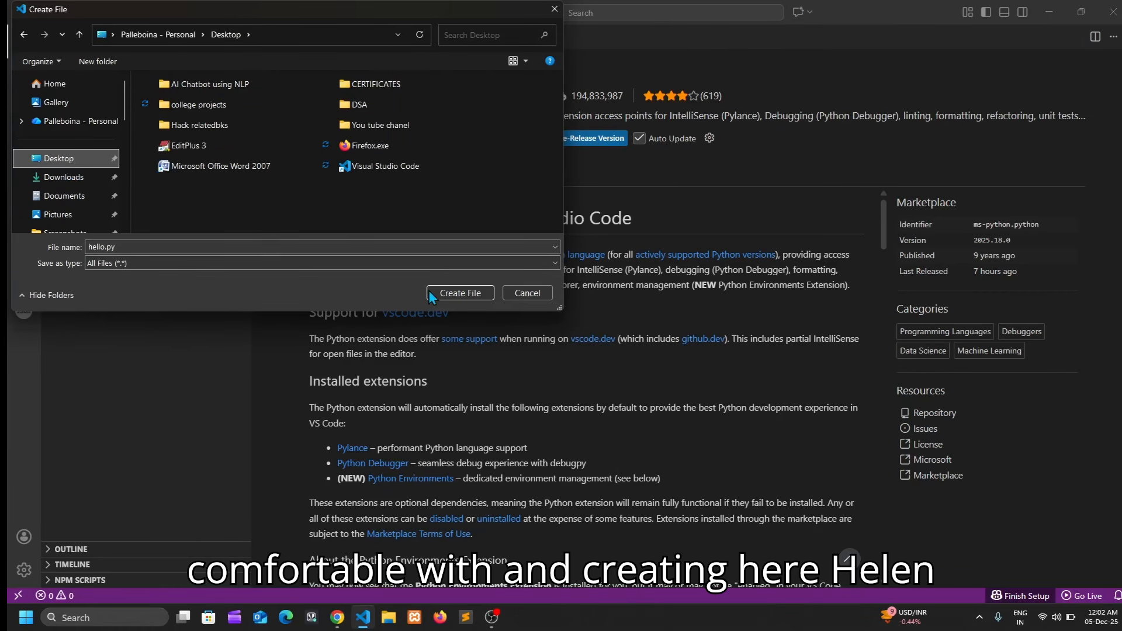
click(456, 294)
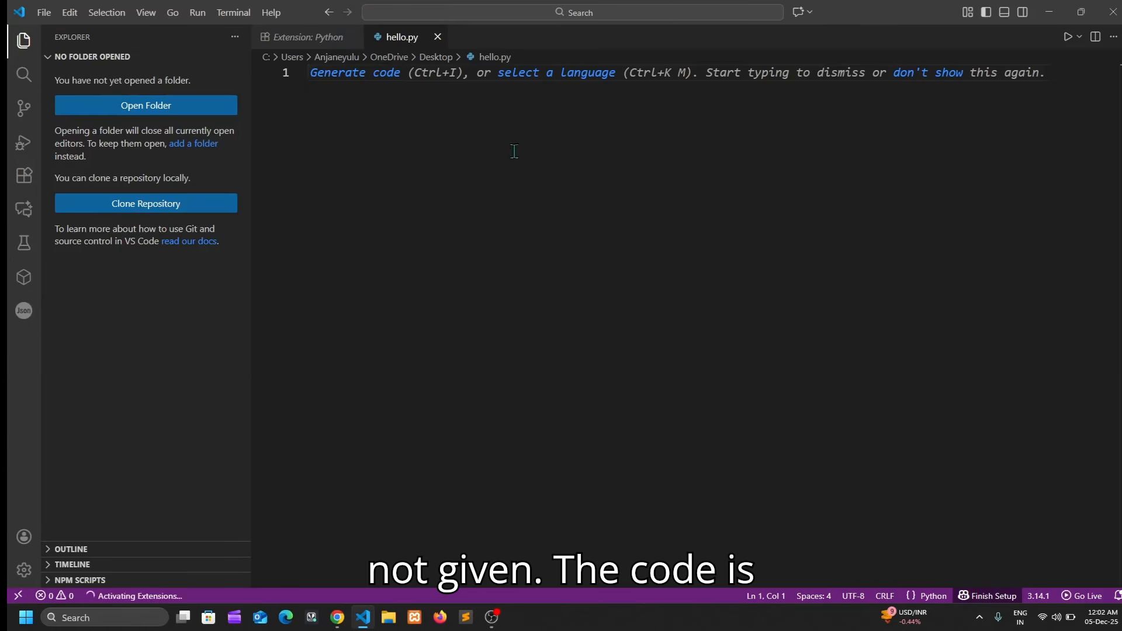
click(353, 37)
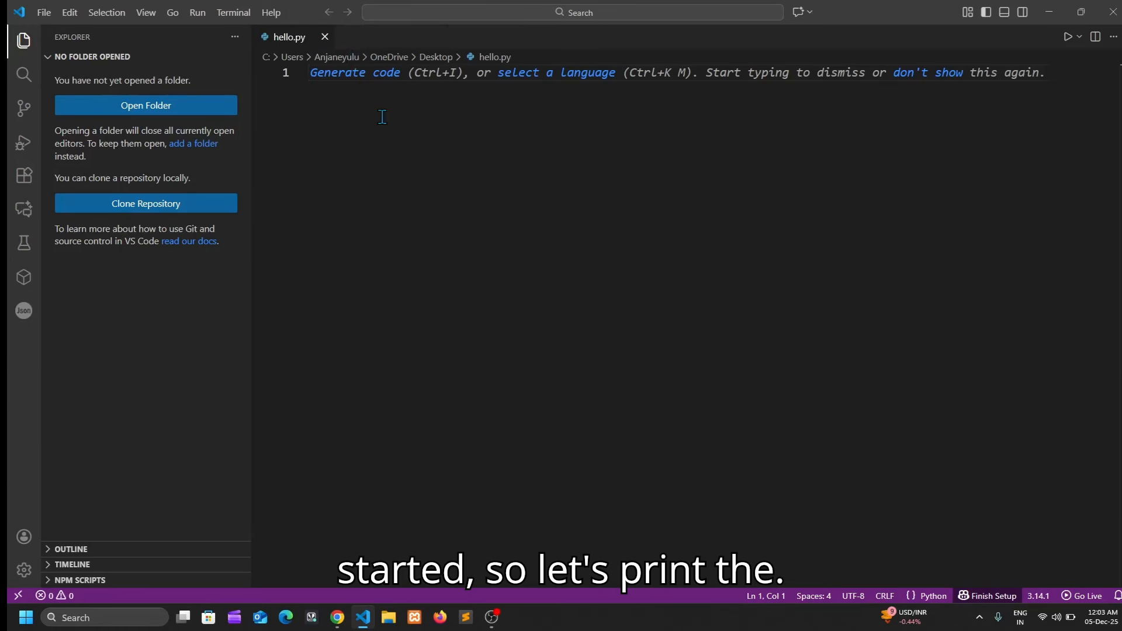
Write print("hello, python from vs code") on line 1 of hello.py and save the file.
text(print)
key(Escape)
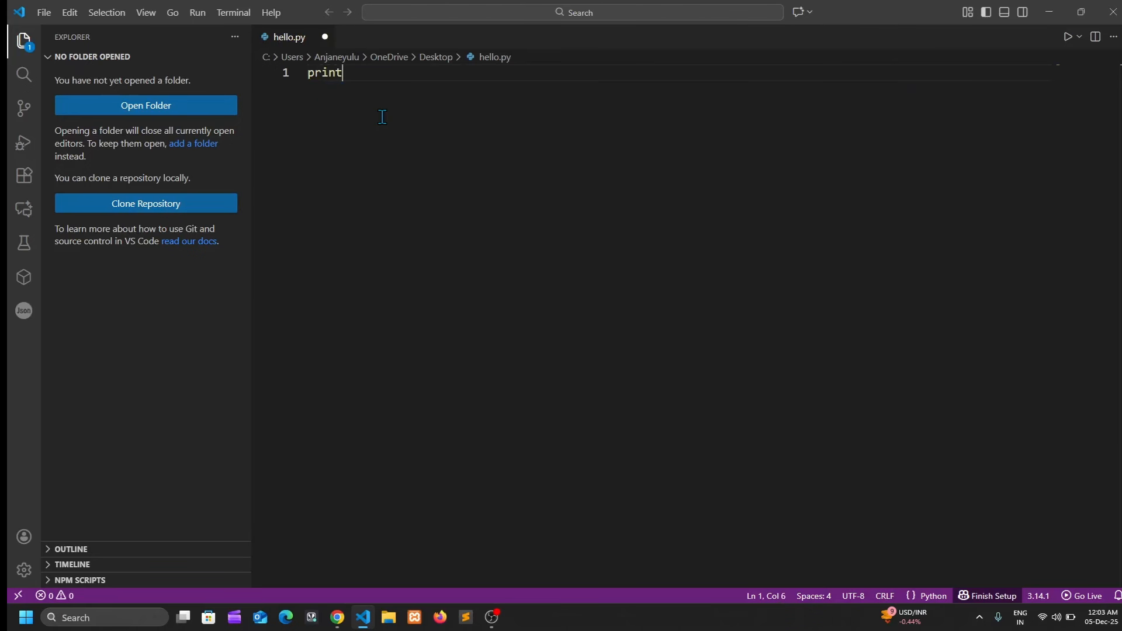
text(("hello, python from vs code)
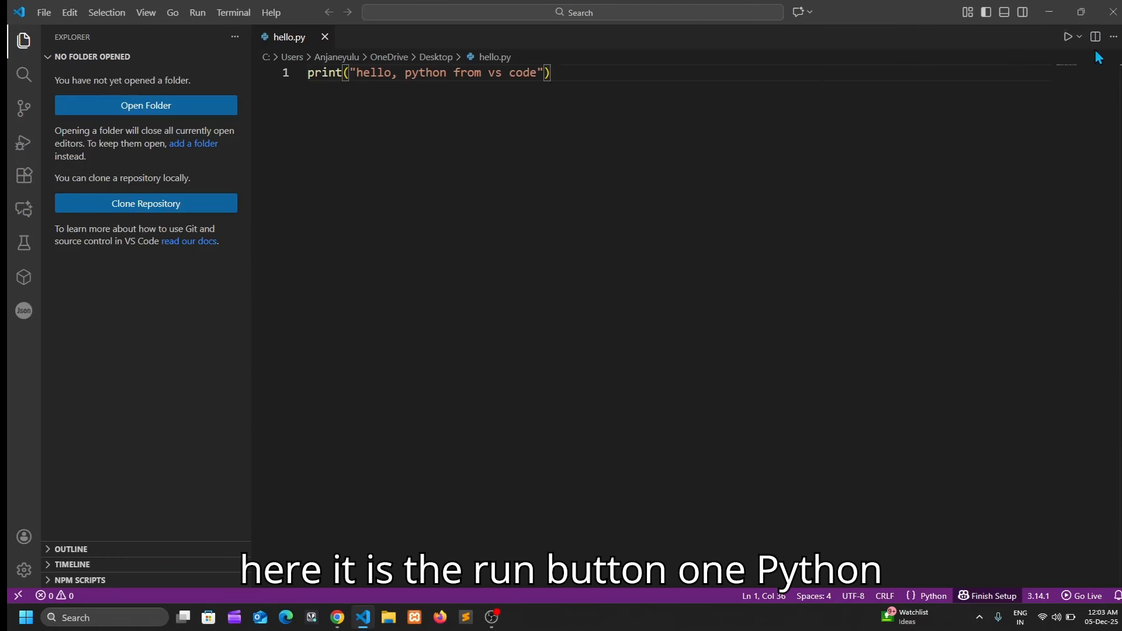
Run hello.py and check its printed output line in the terminal.
click(1069, 38)
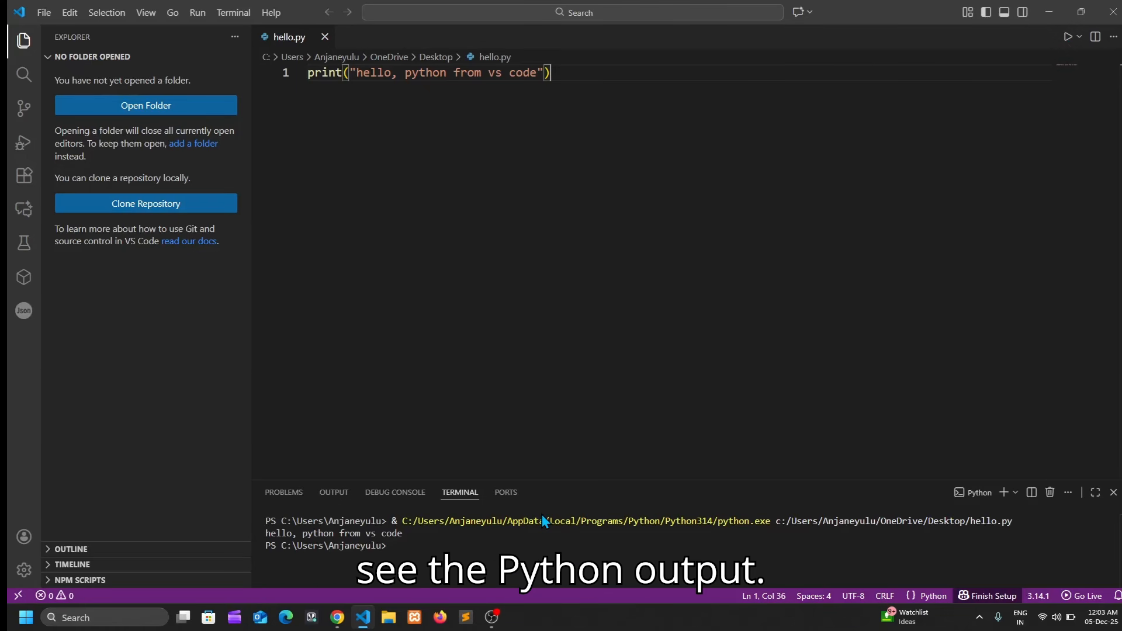
drag(265, 530, 446, 536)
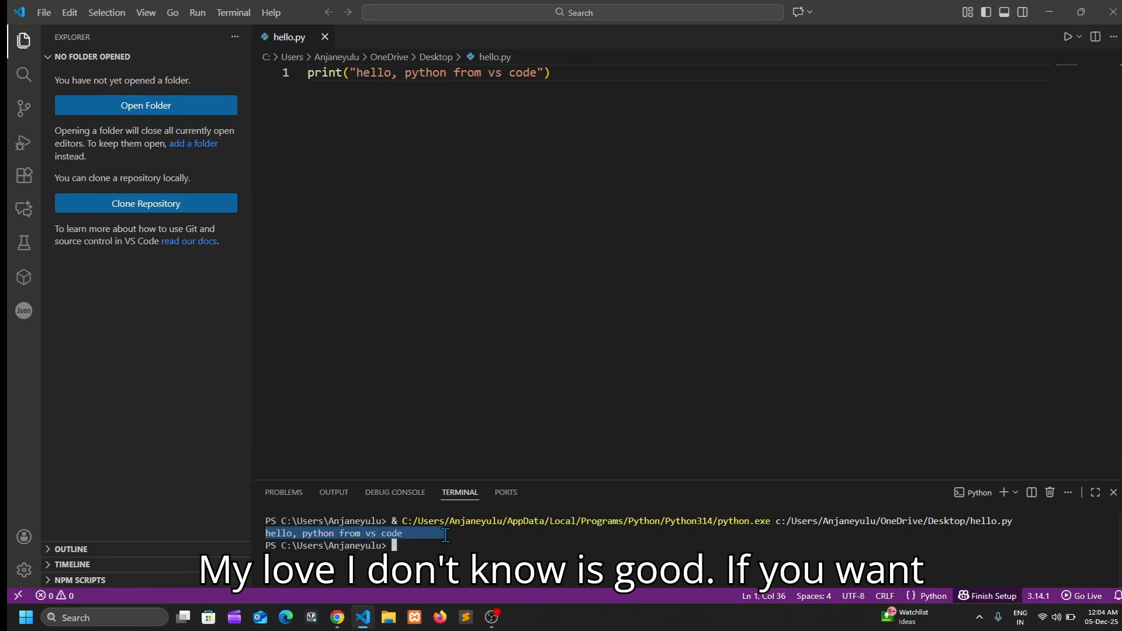
click(446, 535)
Replace the message inside the print statement with "Hii friends, I hope you liked the video".
click(541, 73)
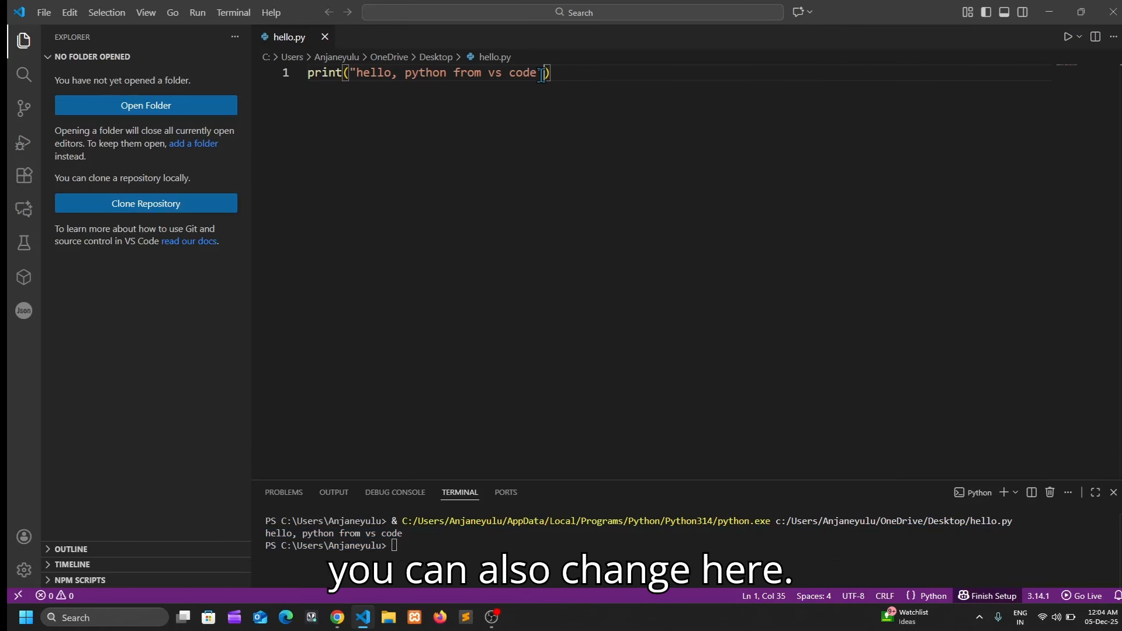
key(BackSpace)
key(BackSpace)
key(BackSpace)
key(BackSpace)
key(BackSpace)
key(BackSpace)
key(BackSpace)
key(BackSpace)
key(BackSpace)
key(BackSpace)
key(BackSpace)
key(BackSpace)
key(BackSpace)
key(BackSpace)
key(BackSpace)
key(BackSpace)
key(BackSpace)
key(BackSpace)
key(BackSpace)
key(BackSpace)
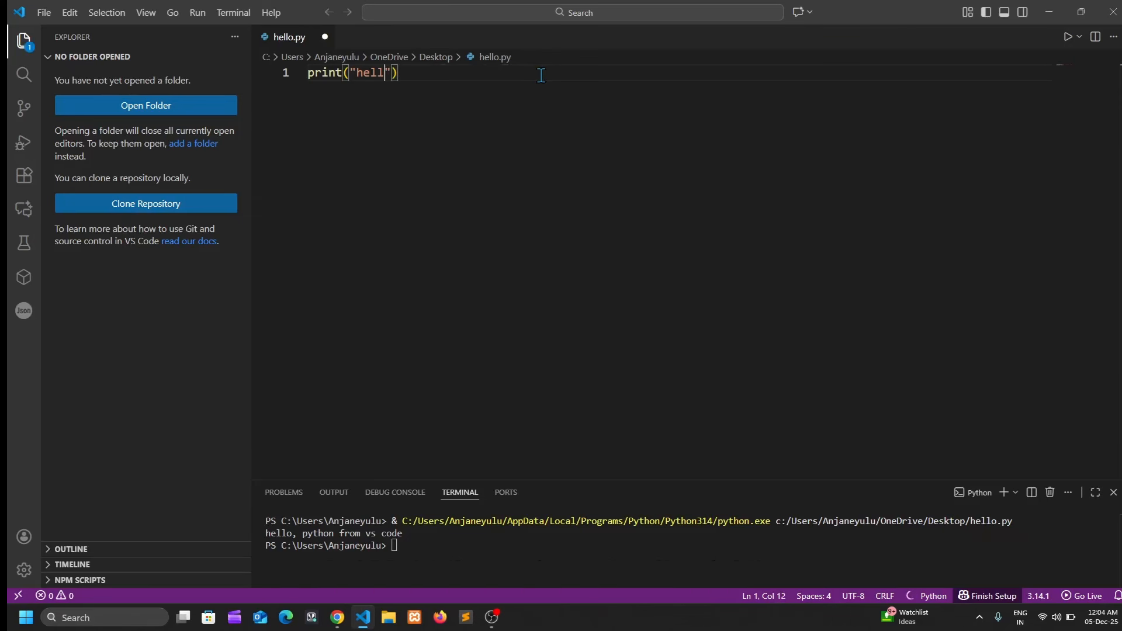
key(BackSpace)
text(Hoo friends)
key(BackSpace)
key(BackSpace)
key(BackSpace)
key(BackSpace)
key(BackSpace)
key(BackSpace)
key(BackSpace)
key(BackSpace)
key(BackSpace)
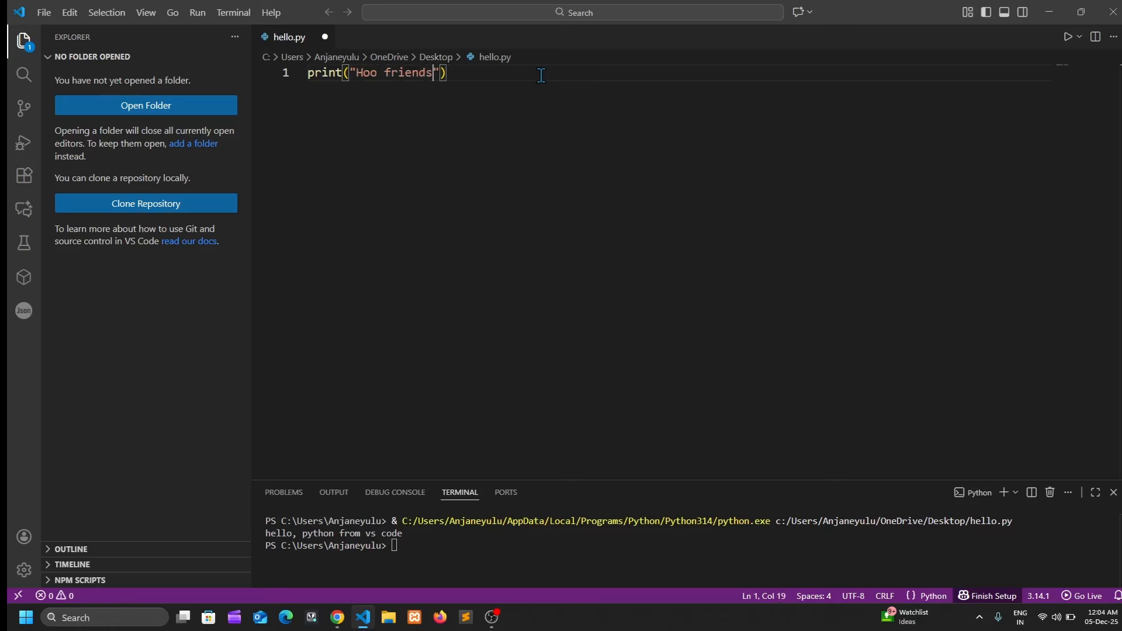
key(BackSpace)
text(ii friends, )
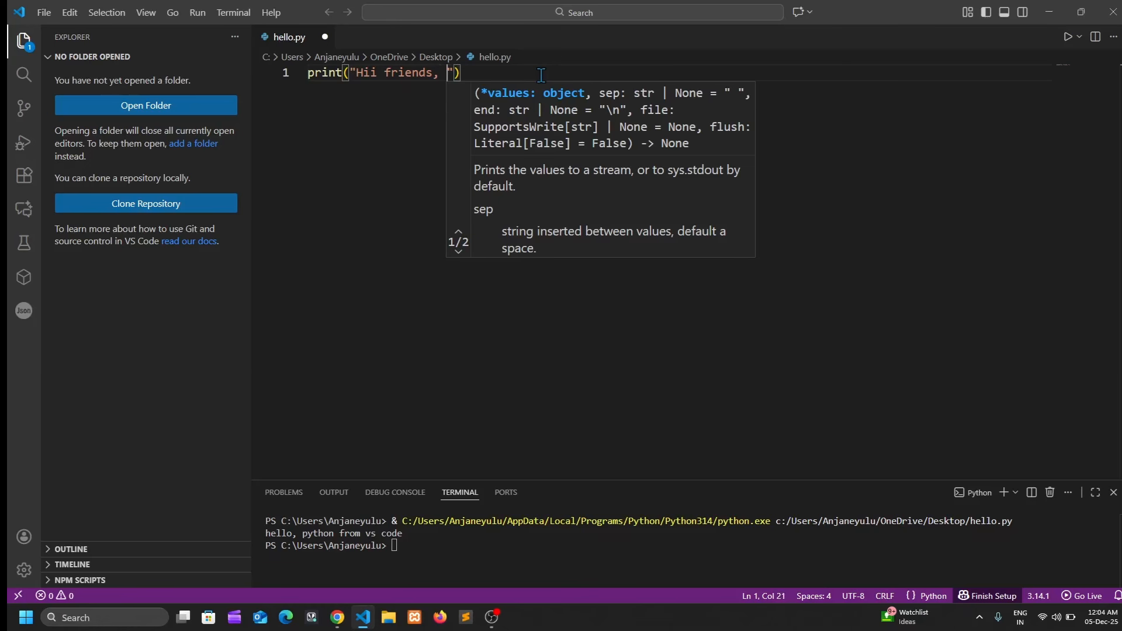
text(I hope you li)
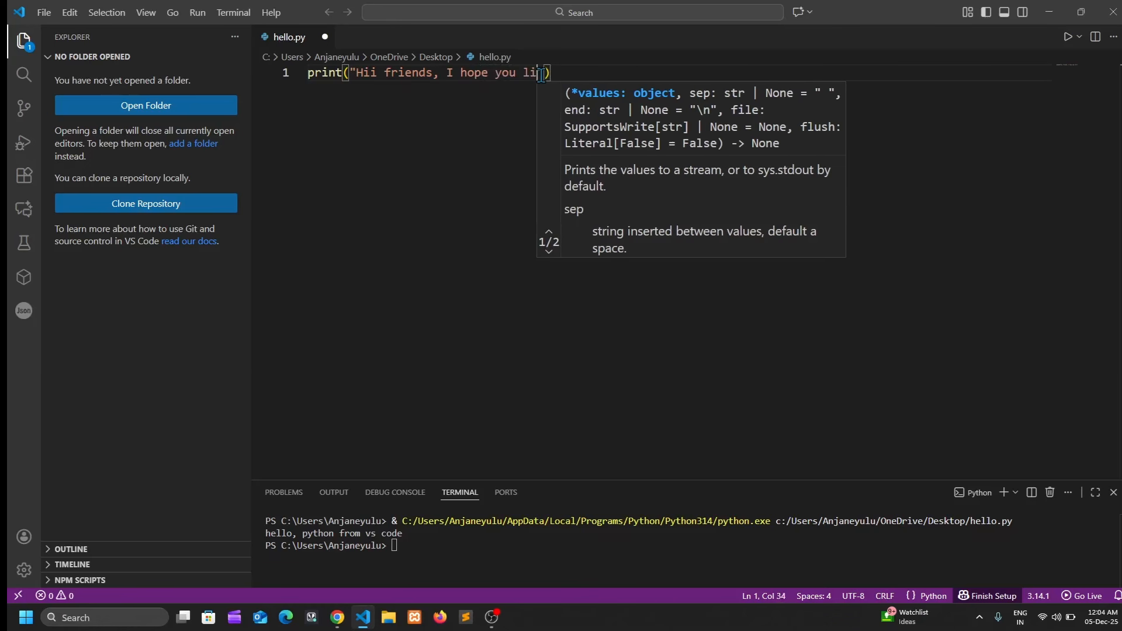
text(ked the video)
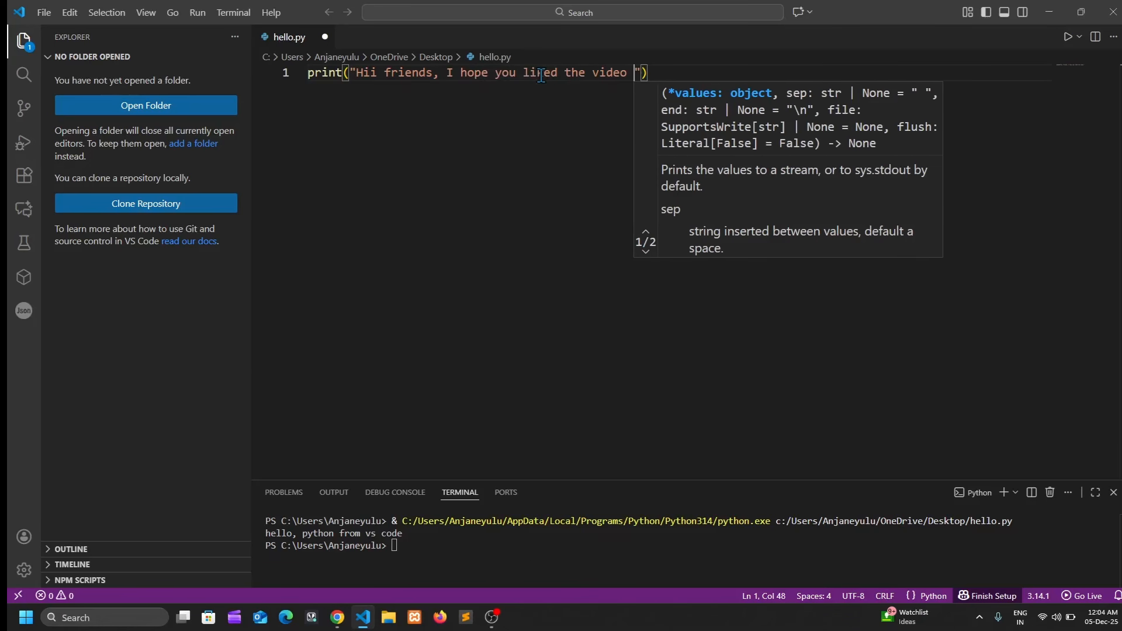
key(BackSpace)
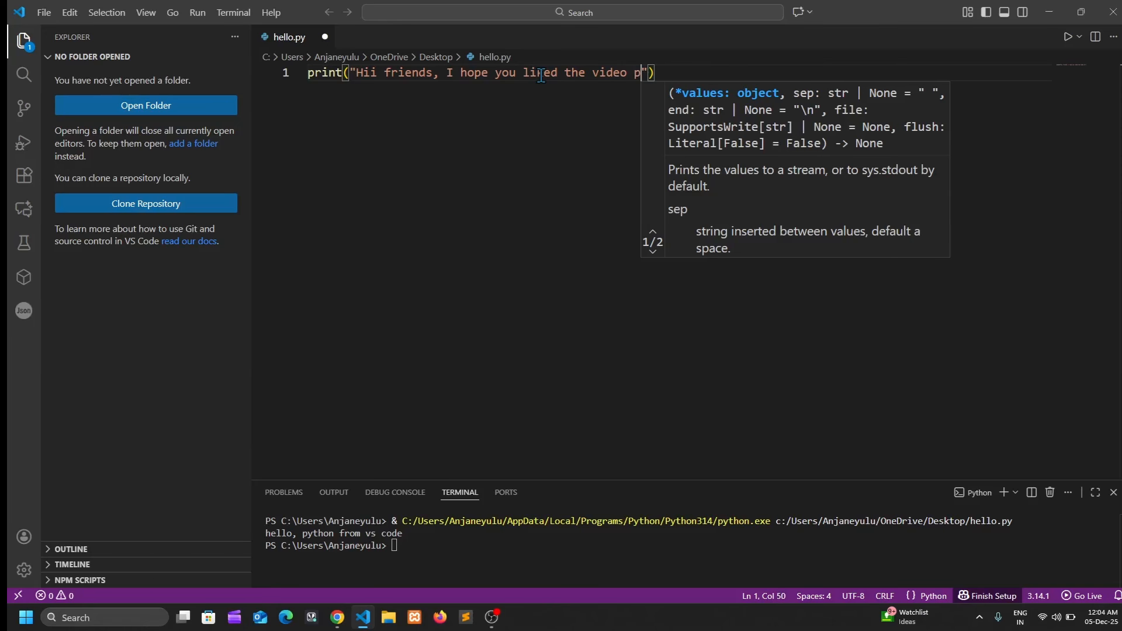
text(, shar)
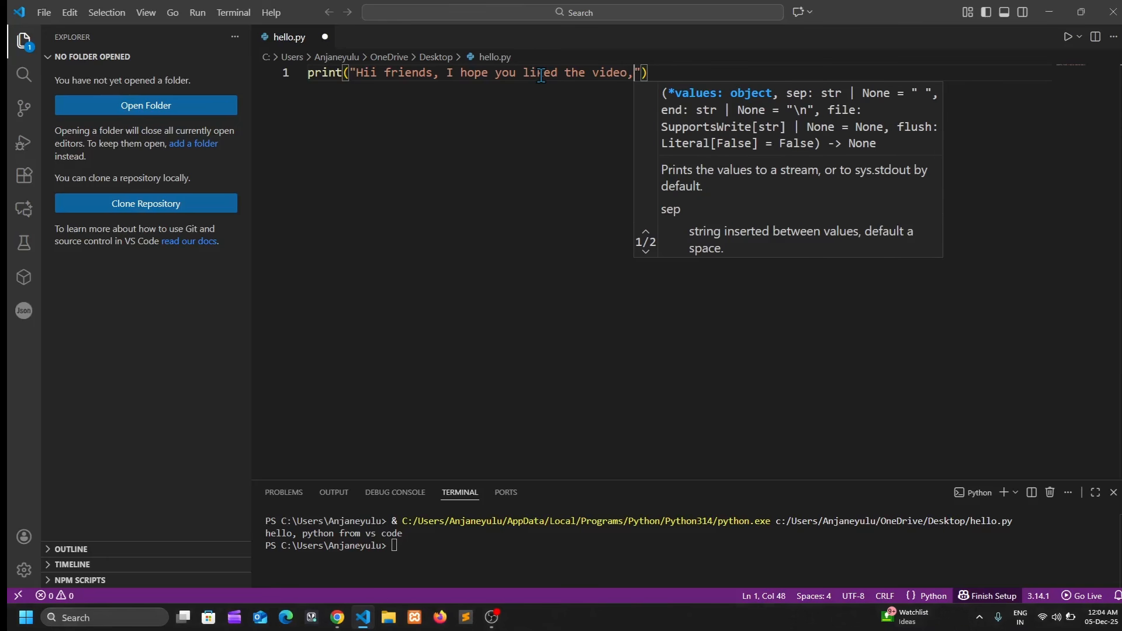
text(e like)
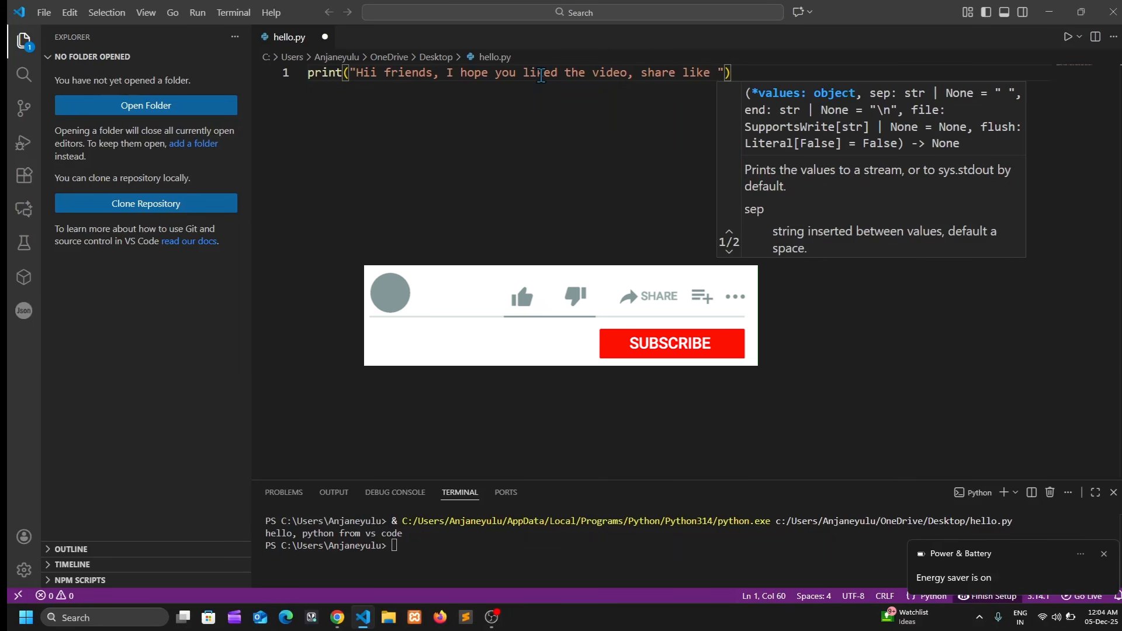
key(BackSpace)
key(BackSpace)
key(BackSpace)
key(BackSpace)
key(BackSpace)
key(BackSpace)
key(BackSpace)
key(BackSpace)
key(BackSpace)
key(BackSpace)
key(BackSpace)
key(BackSpace)
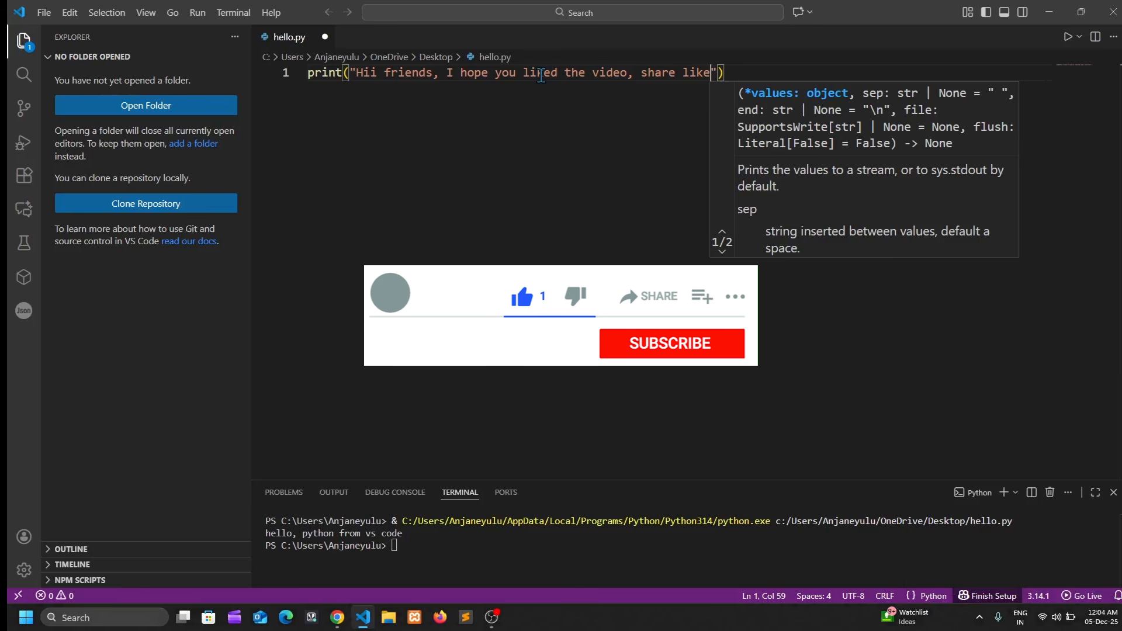
key(BackSpace)
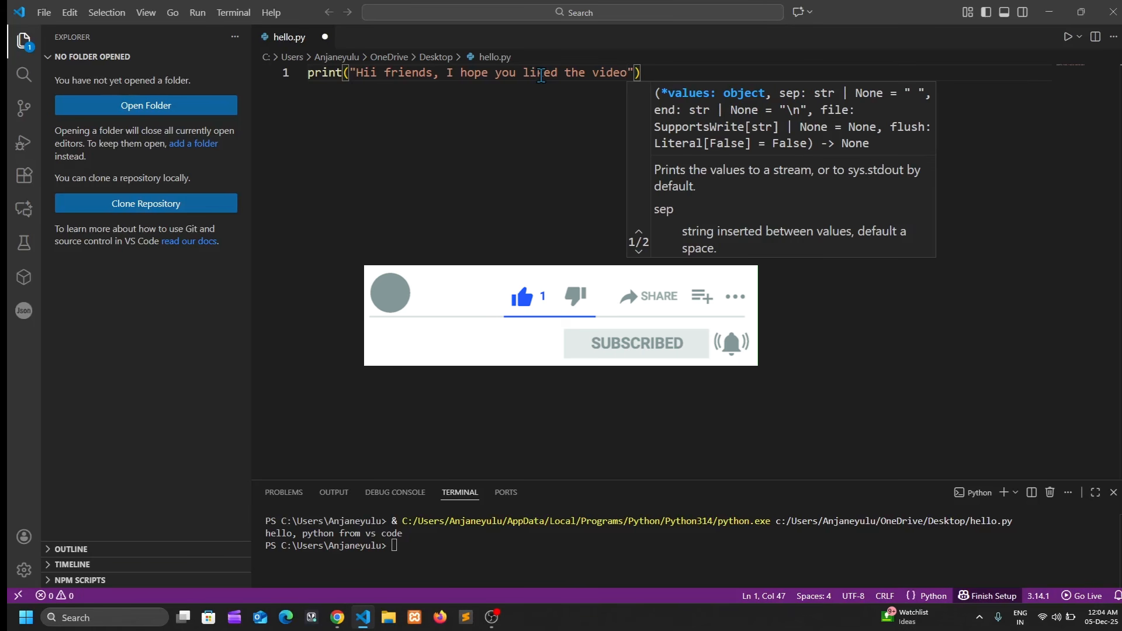
Save the edited hello.py and run it again in the terminal.
key(End)
key(ctrl+s)
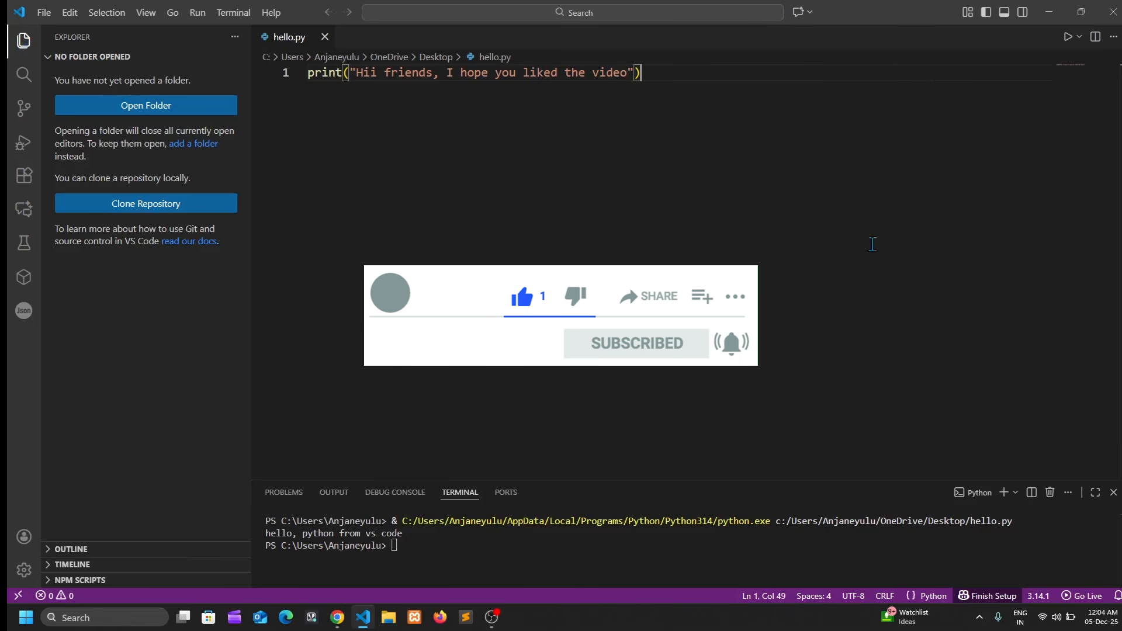
click(1069, 41)
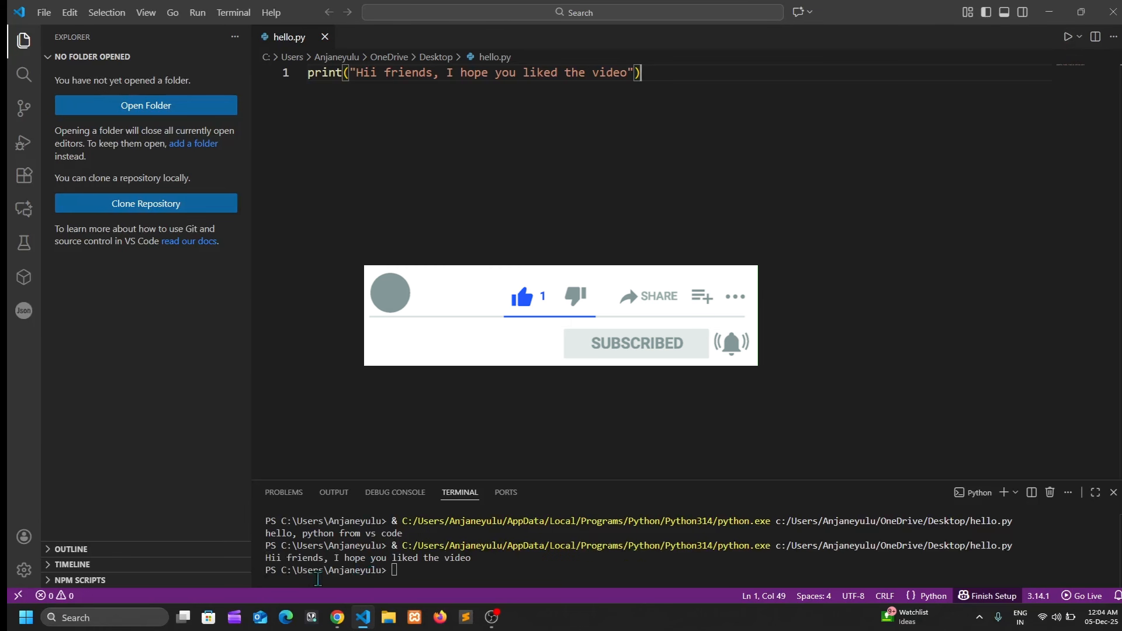